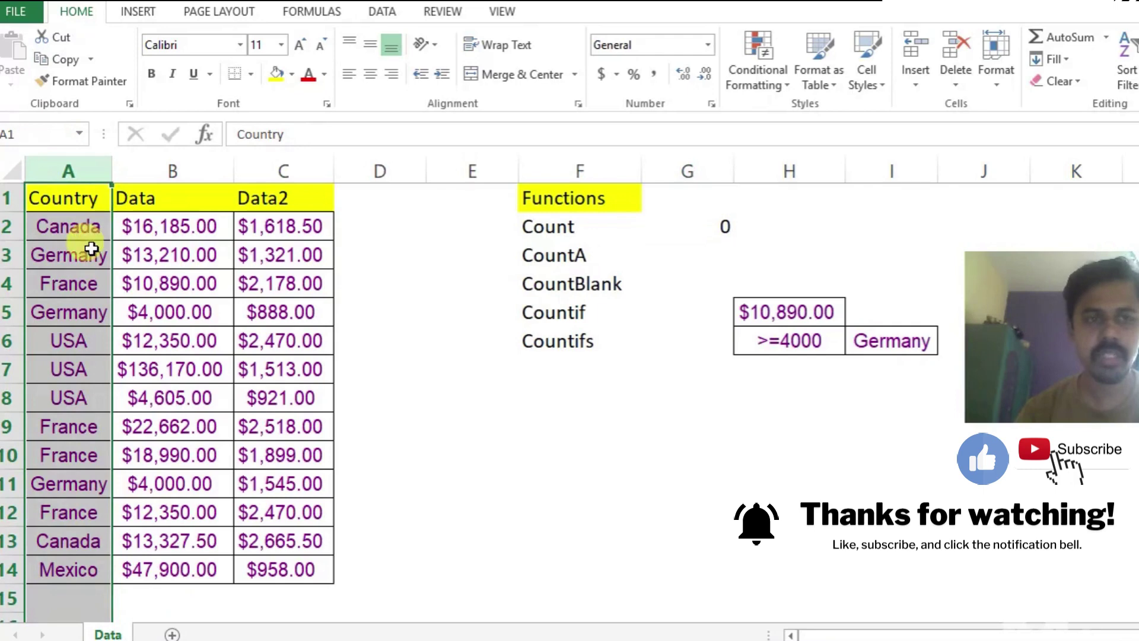
# Change the COUNT formula in G2 to count the whole Data column with the range B:B.
pyautogui.click(215, 226)
pyautogui.click(724, 242)
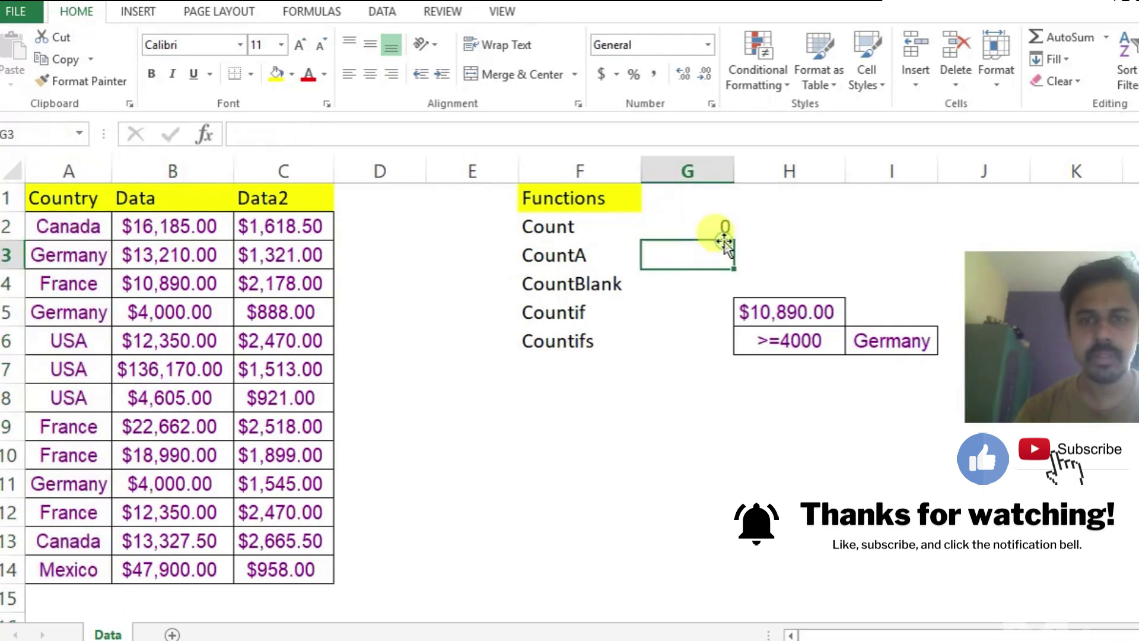
pyautogui.click(719, 224)
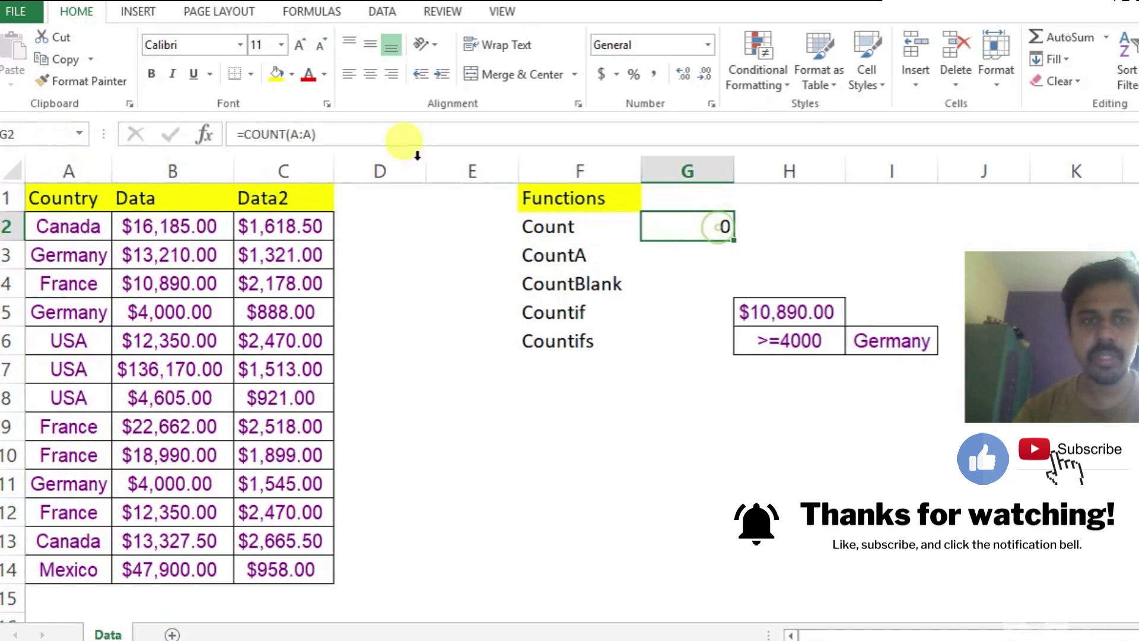
pyautogui.click(295, 134)
pyautogui.press('BackSpace')
pyautogui.write('B')
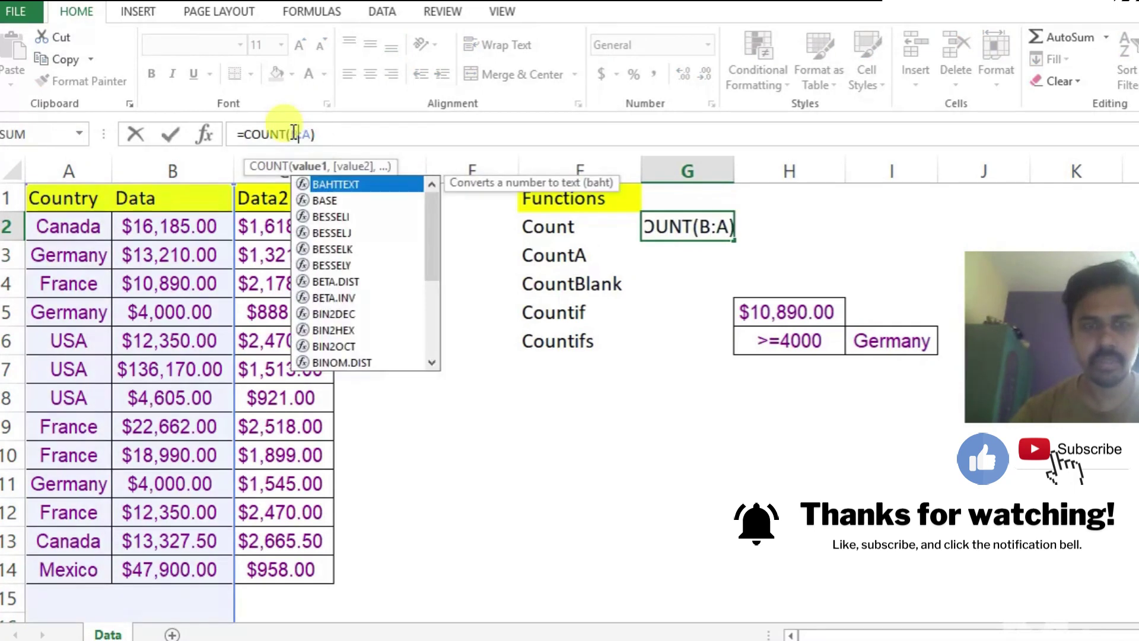
pyautogui.press('Right')
pyautogui.press('Right')
pyautogui.press('BackSpace')
pyautogui.write('N')
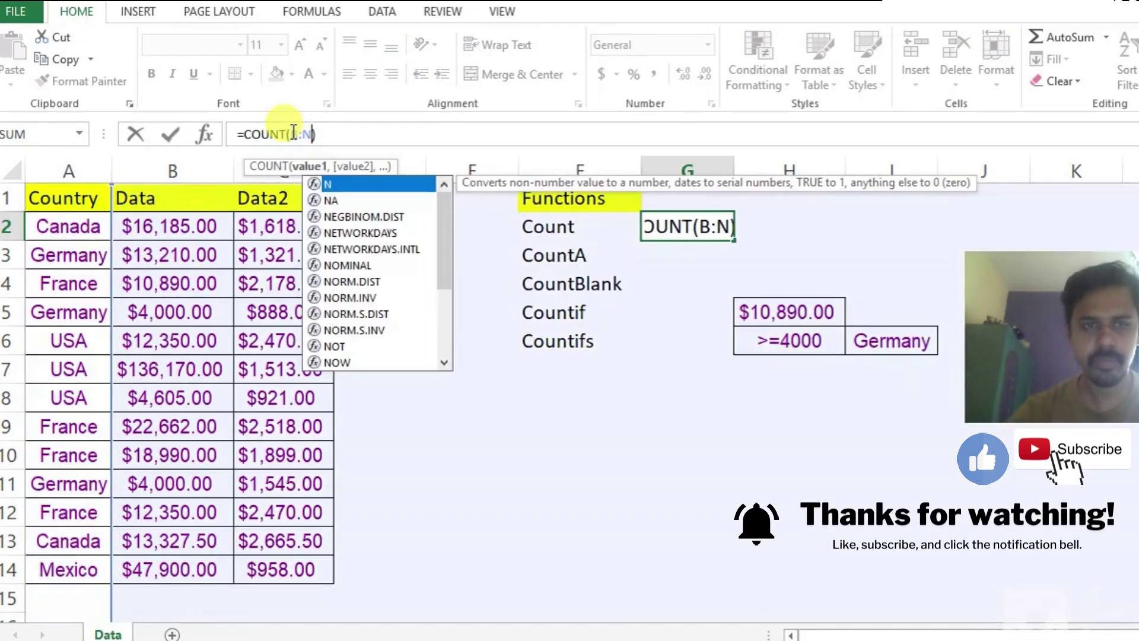
pyautogui.press('BackSpace')
pyautogui.write('B')
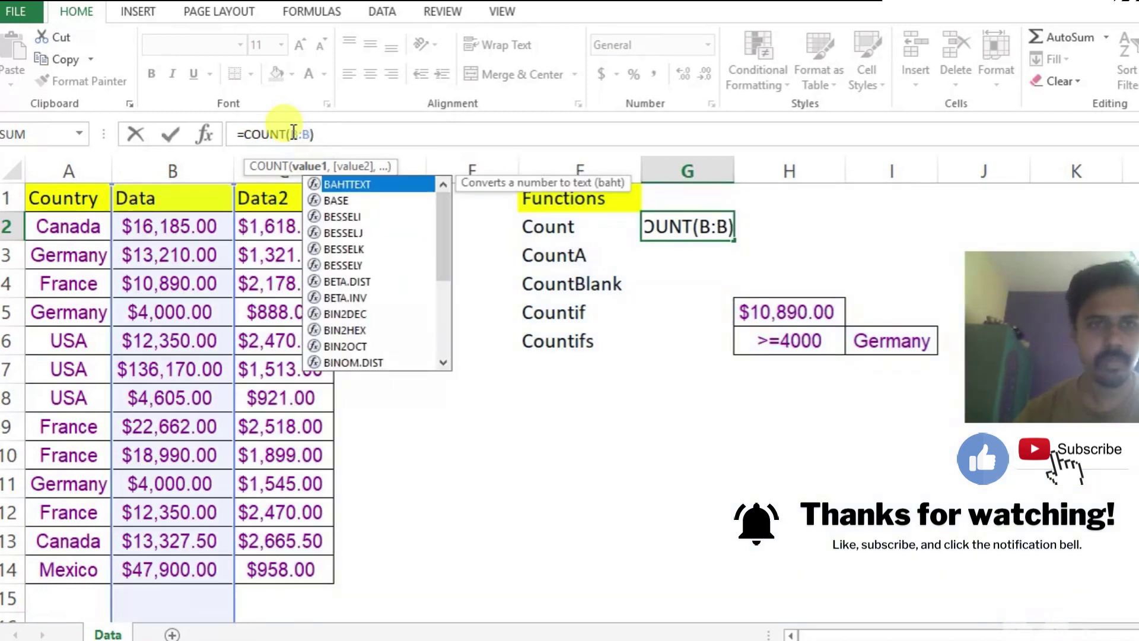
pyautogui.press('Return')
# Select the amounts in B2:B14 and check them and the Data header against the Count result in G2.
pyautogui.press('Up')
pyautogui.press('Left')
pyautogui.press('Left')
pyautogui.press('Left')
pyautogui.press('Left')
pyautogui.press('Left')
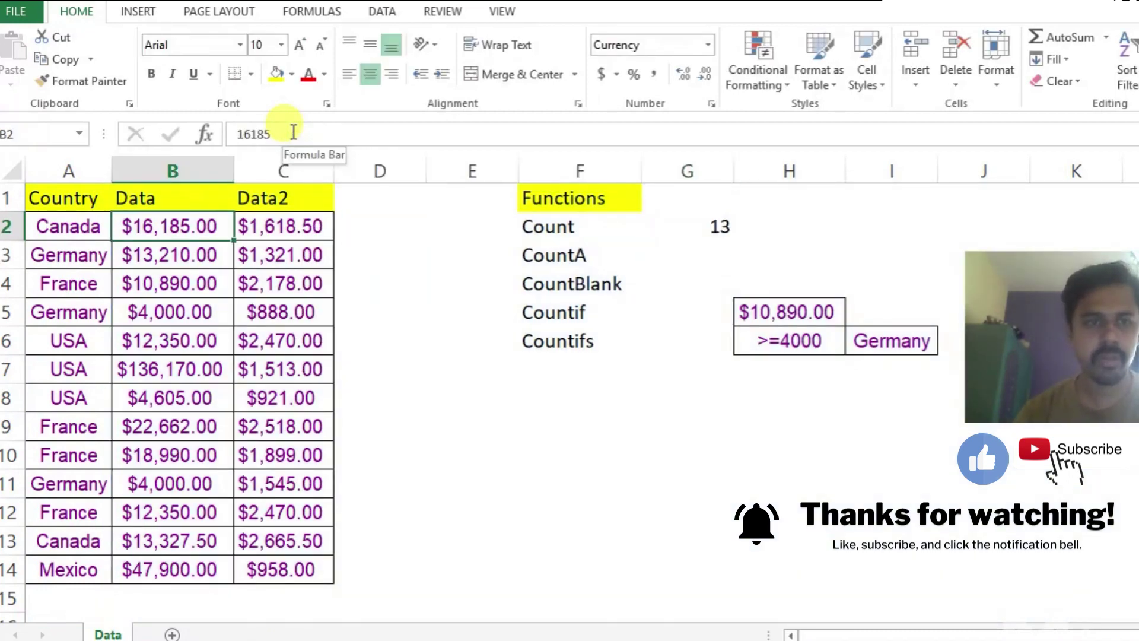
pyautogui.hotkey('ctrl', 'shift', 'Down')
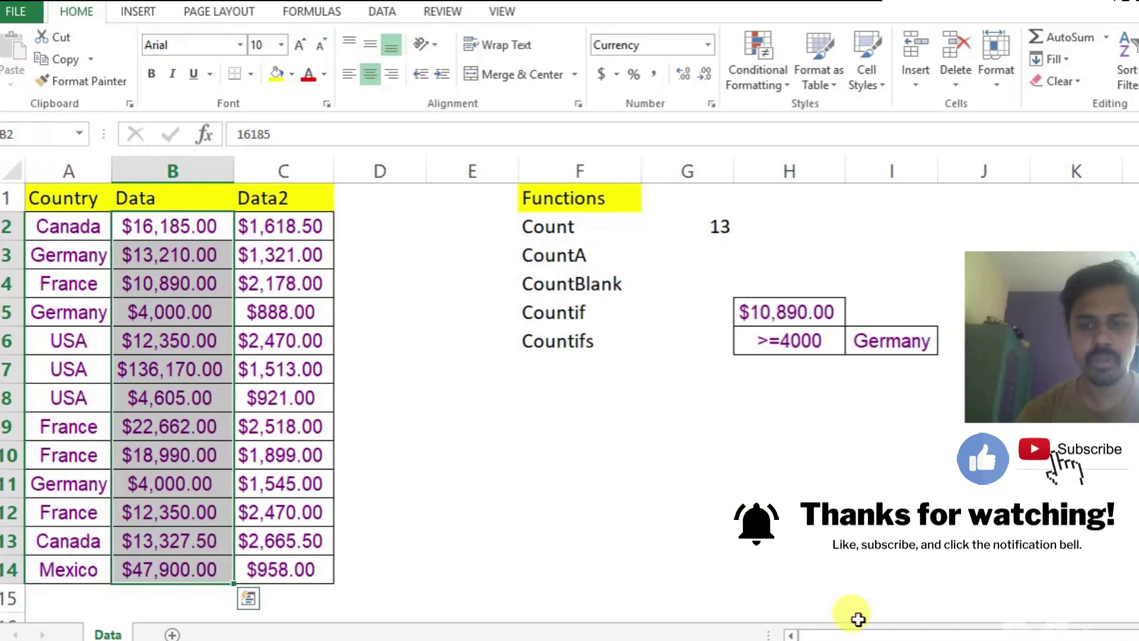
pyautogui.click(181, 201)
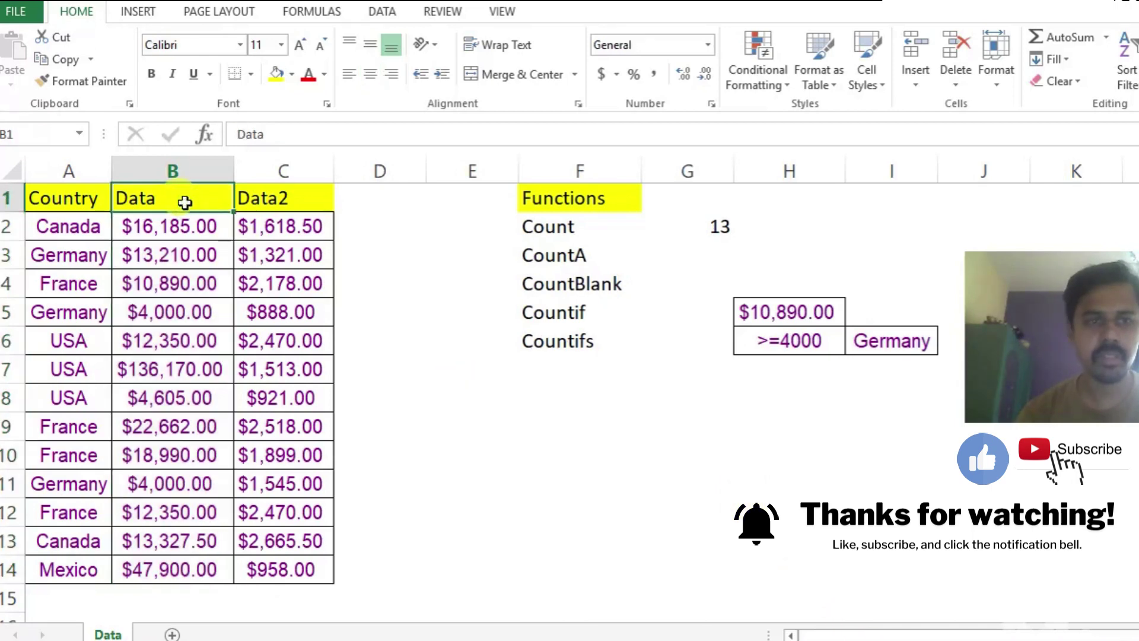
pyautogui.click(721, 227)
# Enter a COUNTA formula for column B in G3, and select B1:B14 to check the counted cells.
pyautogui.click(715, 255)
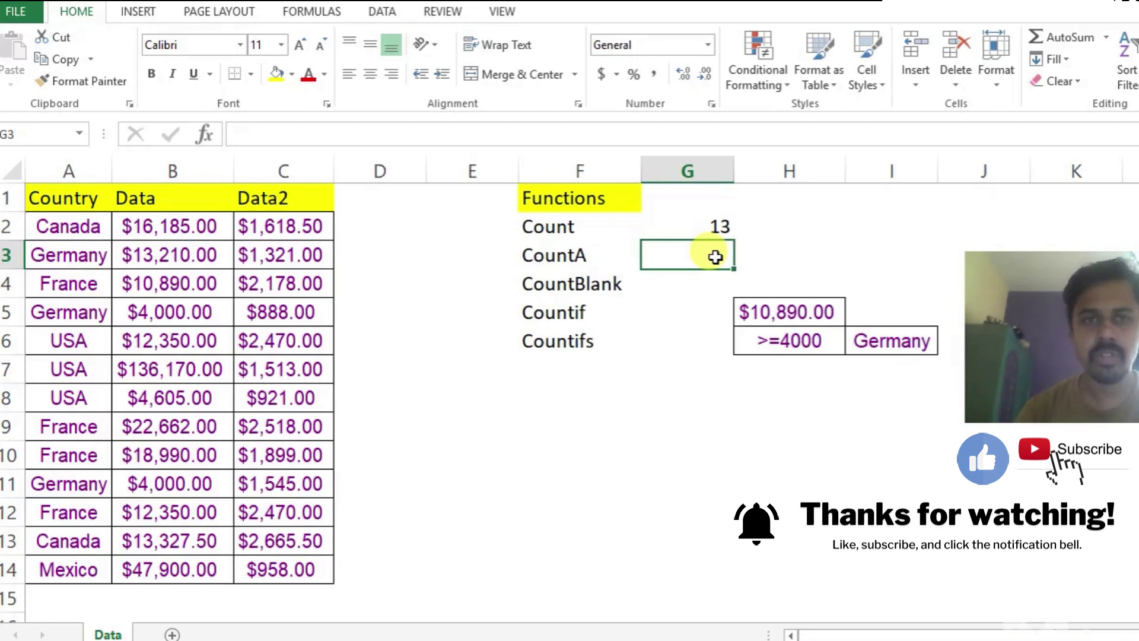
pyautogui.write('=count')
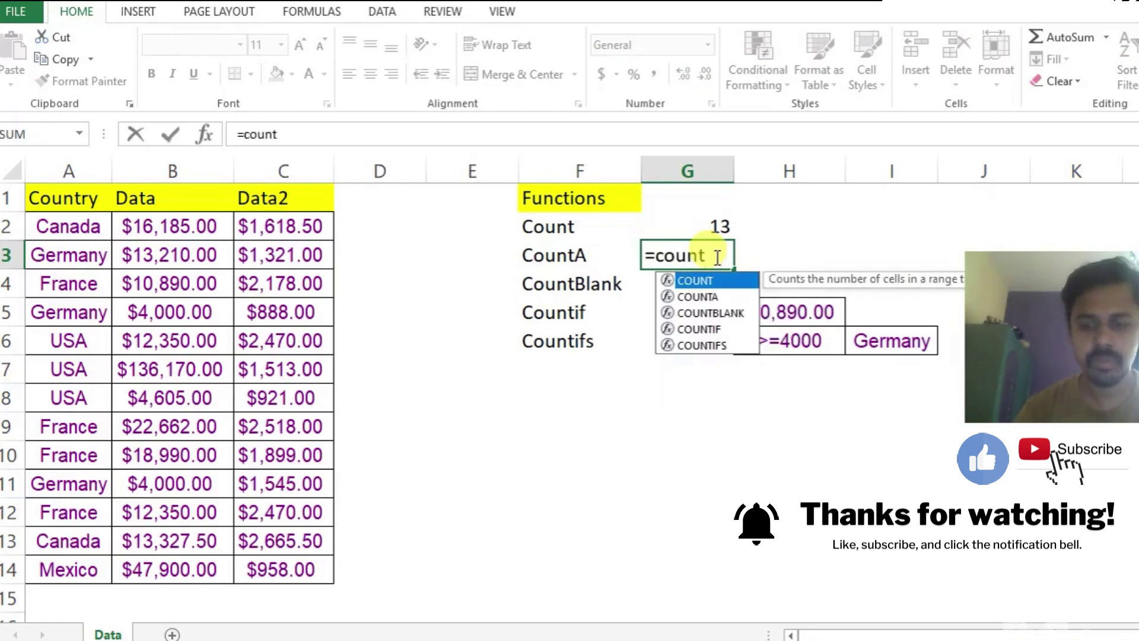
pyautogui.press('Down')
pyautogui.press('Tab')
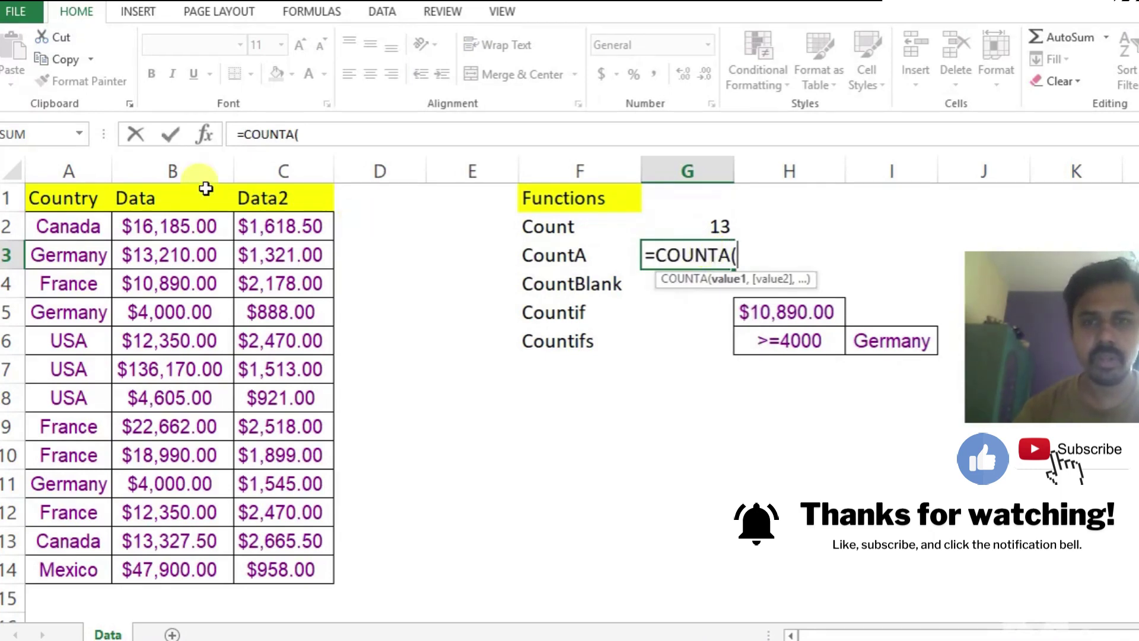
pyautogui.click(203, 170)
pyautogui.write(')')
pyautogui.press('Return')
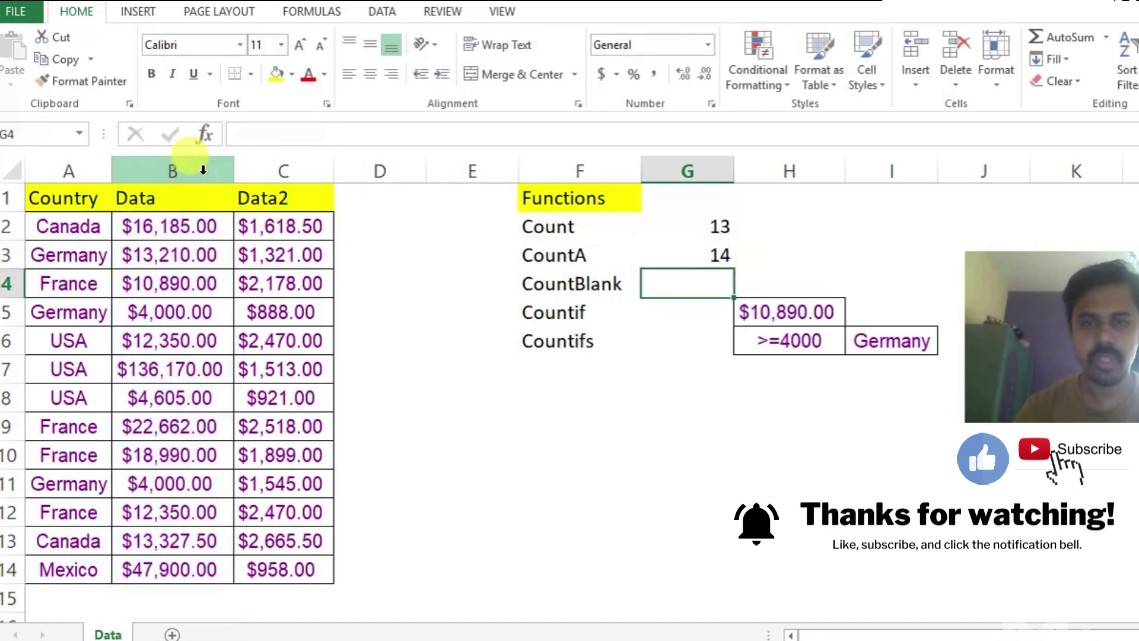
pyautogui.click(201, 204)
pyautogui.hotkey('ctrl', 'shift', 'Down')
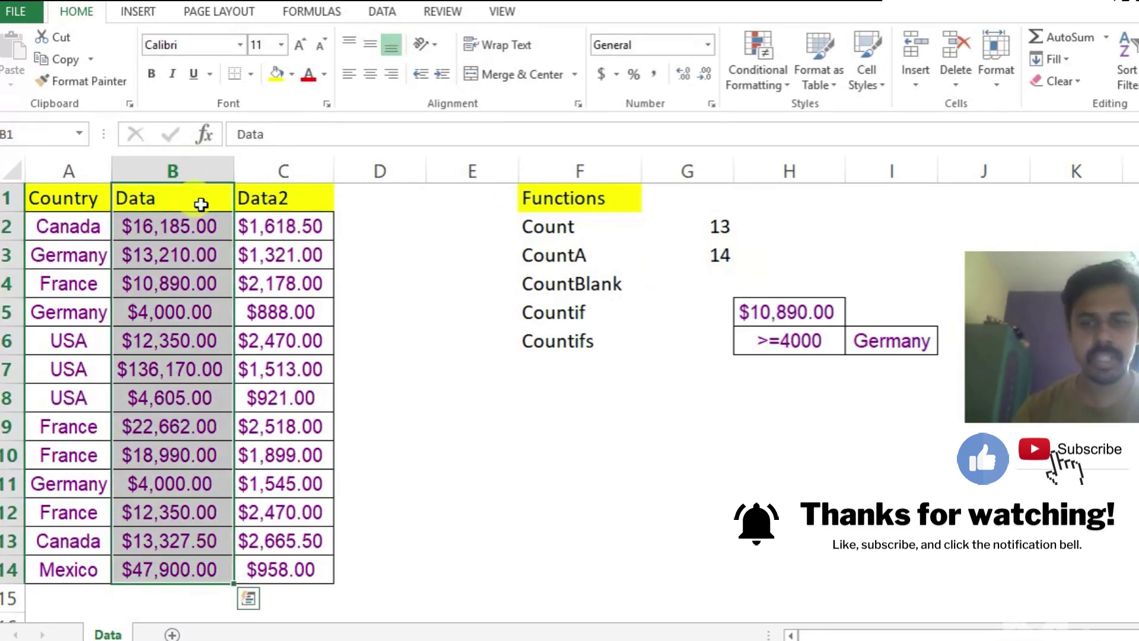
# Enter the formula =COUNTBLANK(B1:B14) in G4 beside the CountBlank label.
pyautogui.click(709, 285)
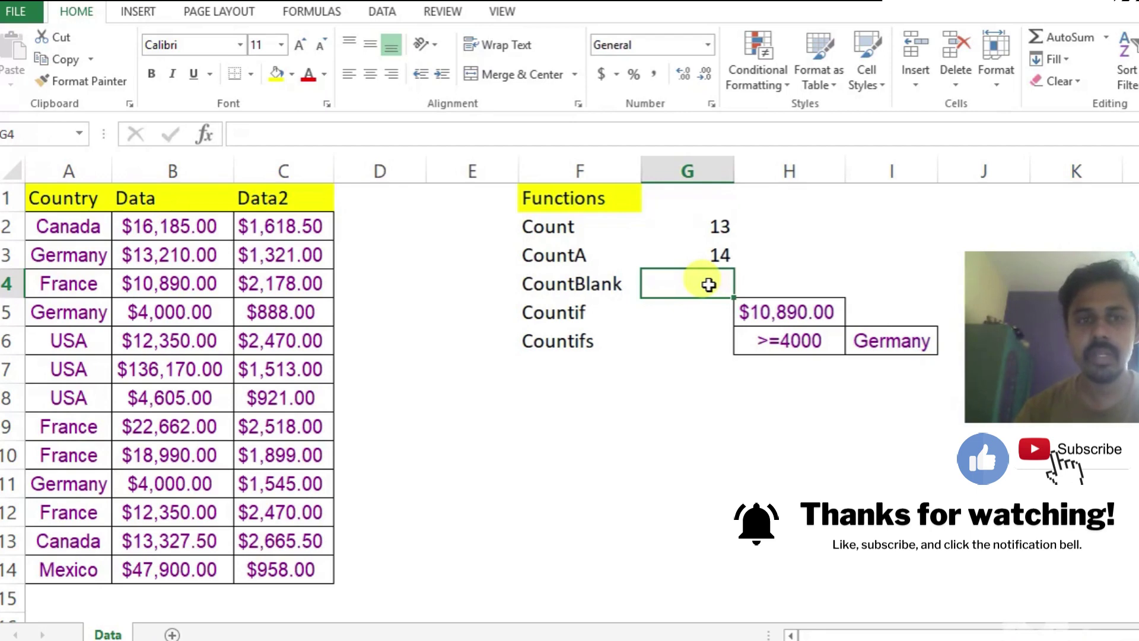
pyautogui.write('=count')
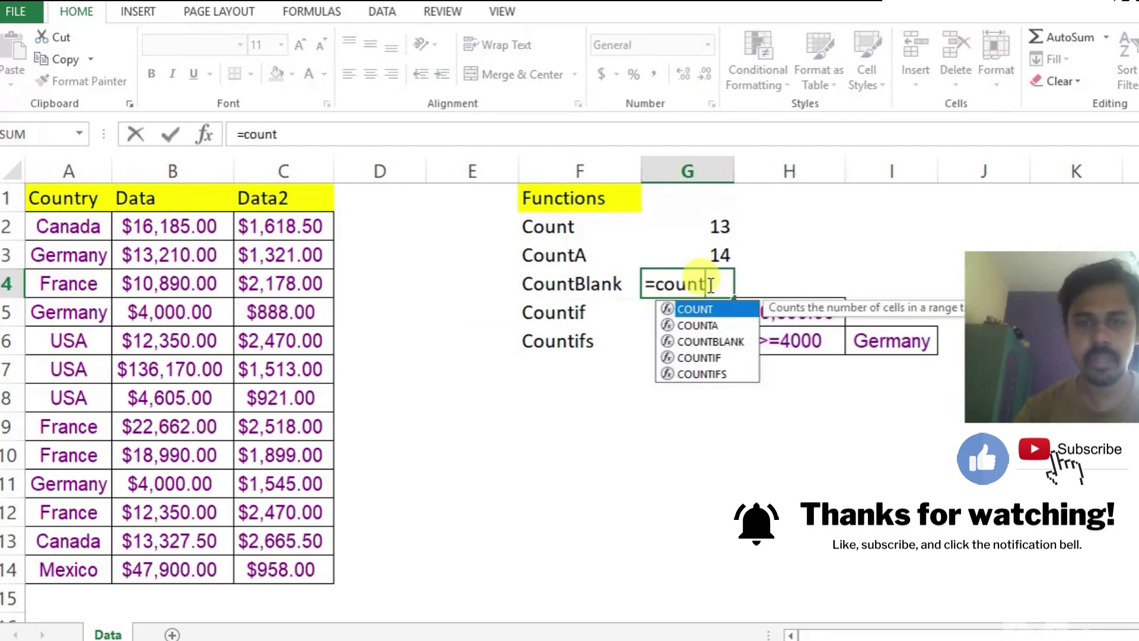
pyautogui.write('bla')
pyautogui.press('Tab')
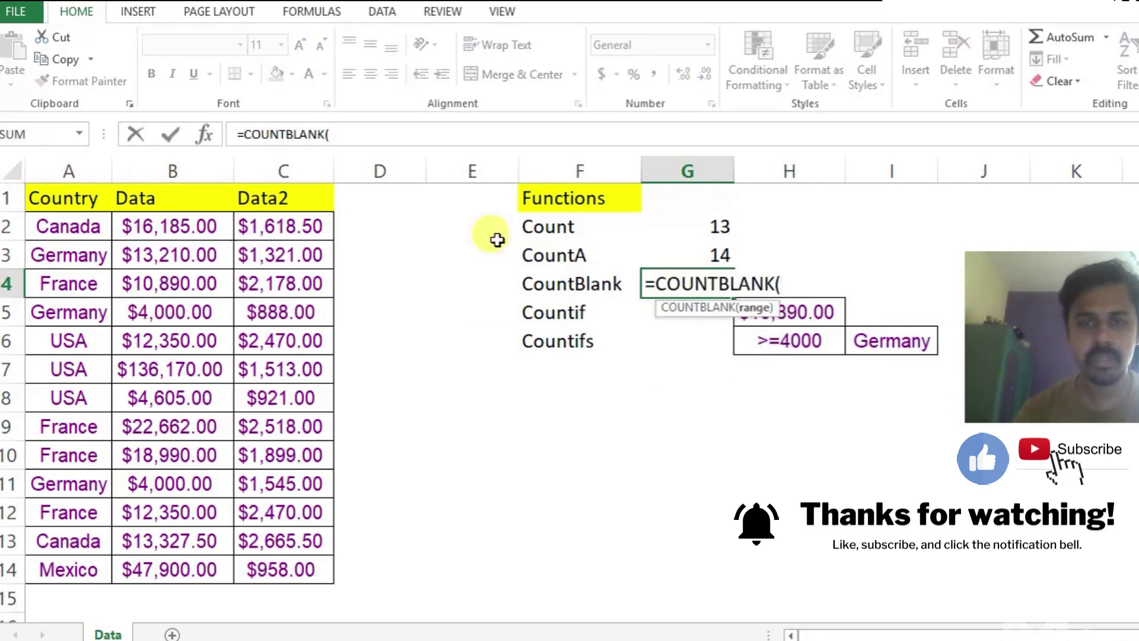
pyautogui.click(198, 209)
pyautogui.hotkey('ctrl', 'shift', 'Down')
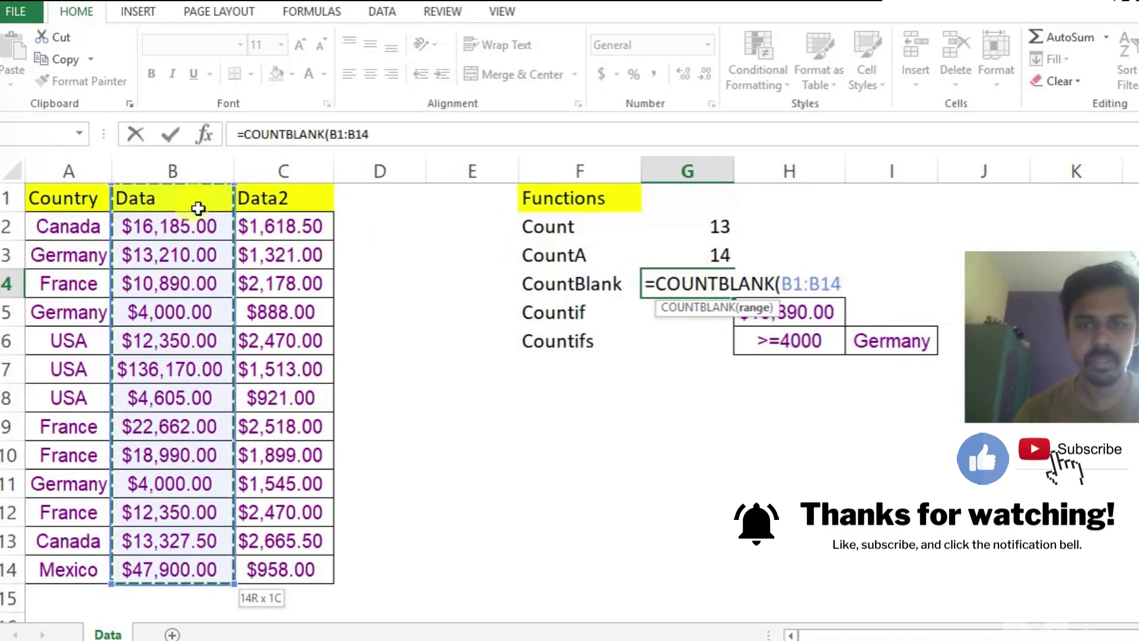
pyautogui.press('Return')
pyautogui.press('Up')
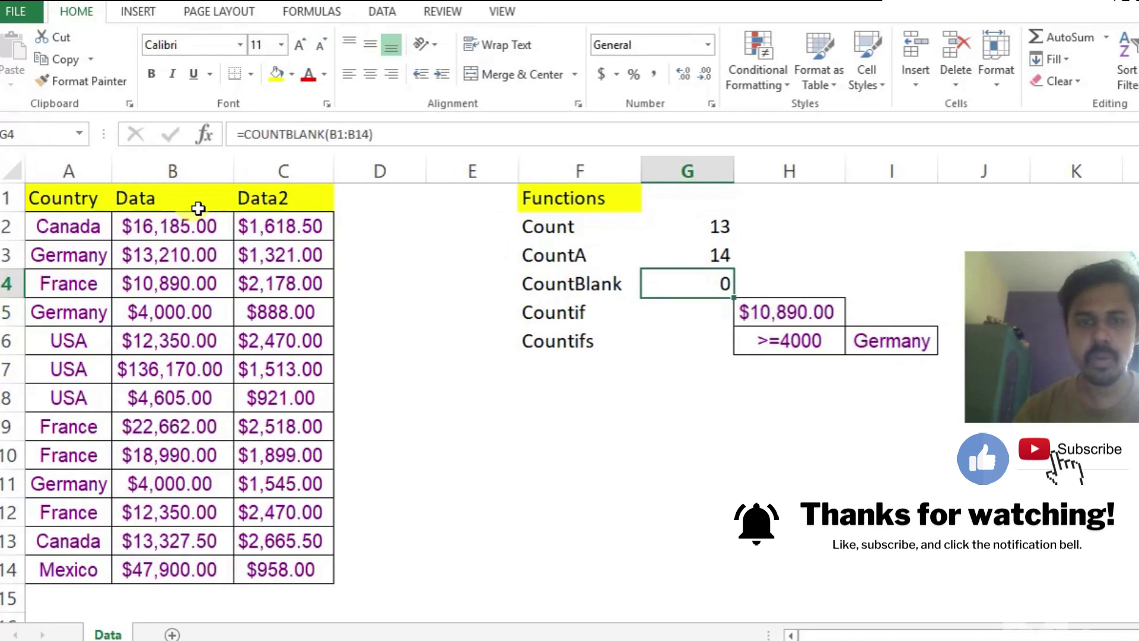
# Clear the France amount in B4 to test the COUNTBLANK formula, and undo the deletion.
pyautogui.press('Left')
pyautogui.press('Left')
pyautogui.press('Left')
pyautogui.press('Left')
pyautogui.press('Left')
pyautogui.press('Down')
pyautogui.press('Up')
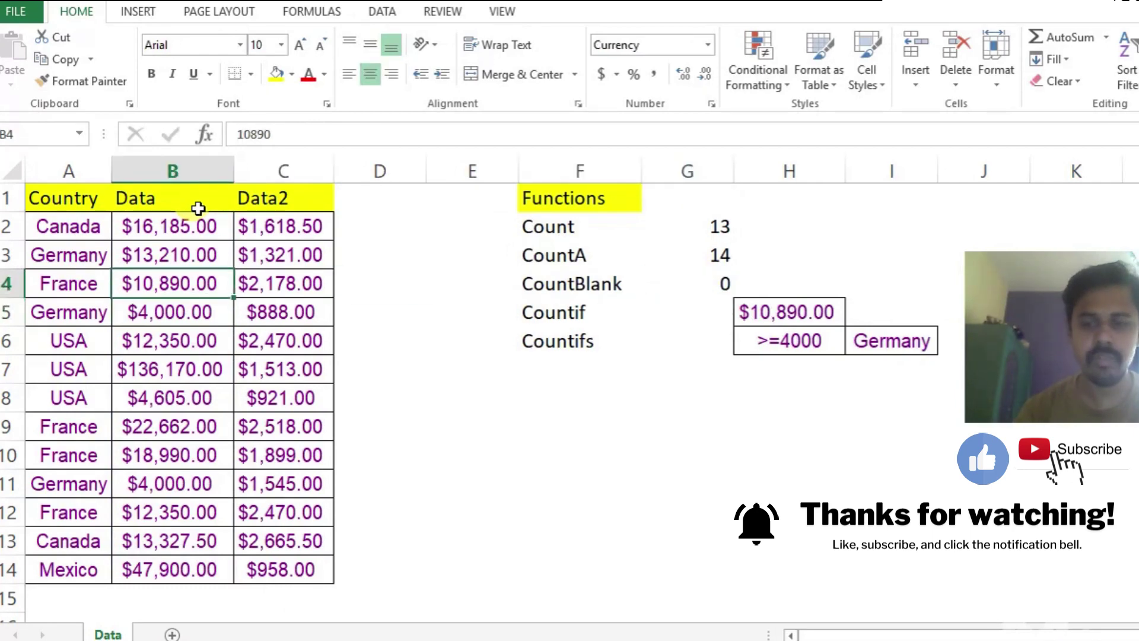
pyautogui.press('Delete')
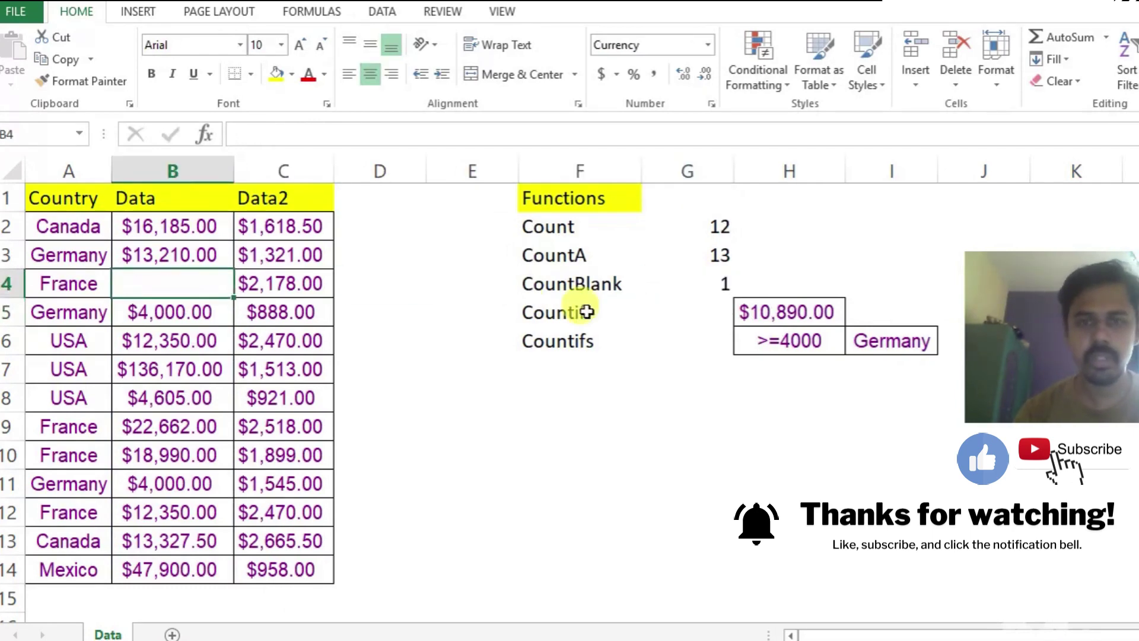
pyautogui.click(705, 288)
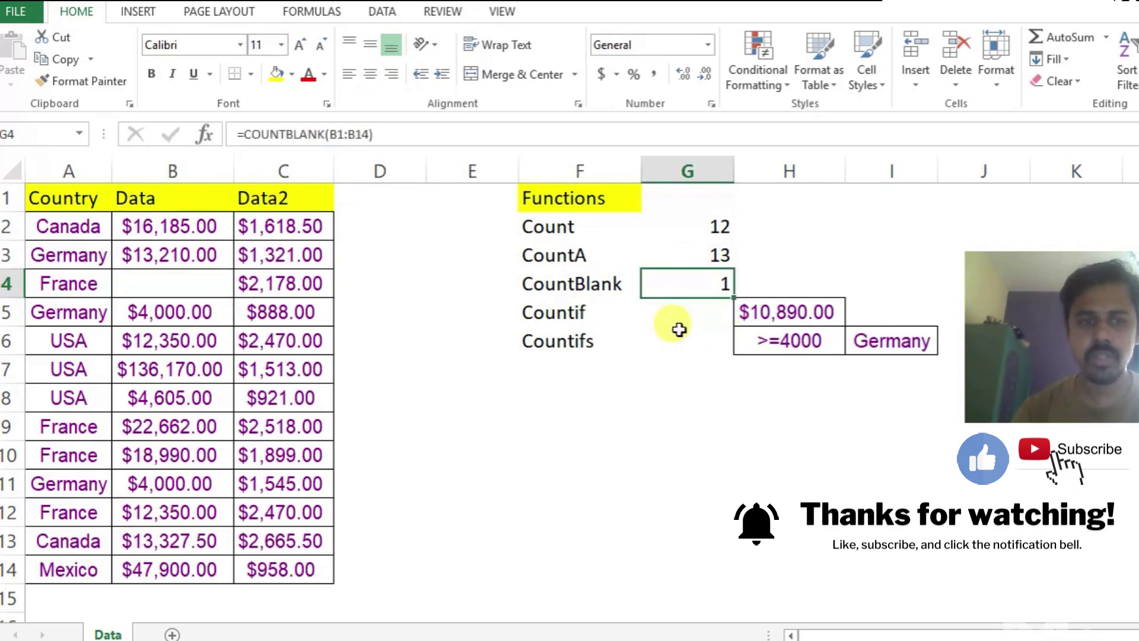
pyautogui.hotkey('ctrl', 'z')
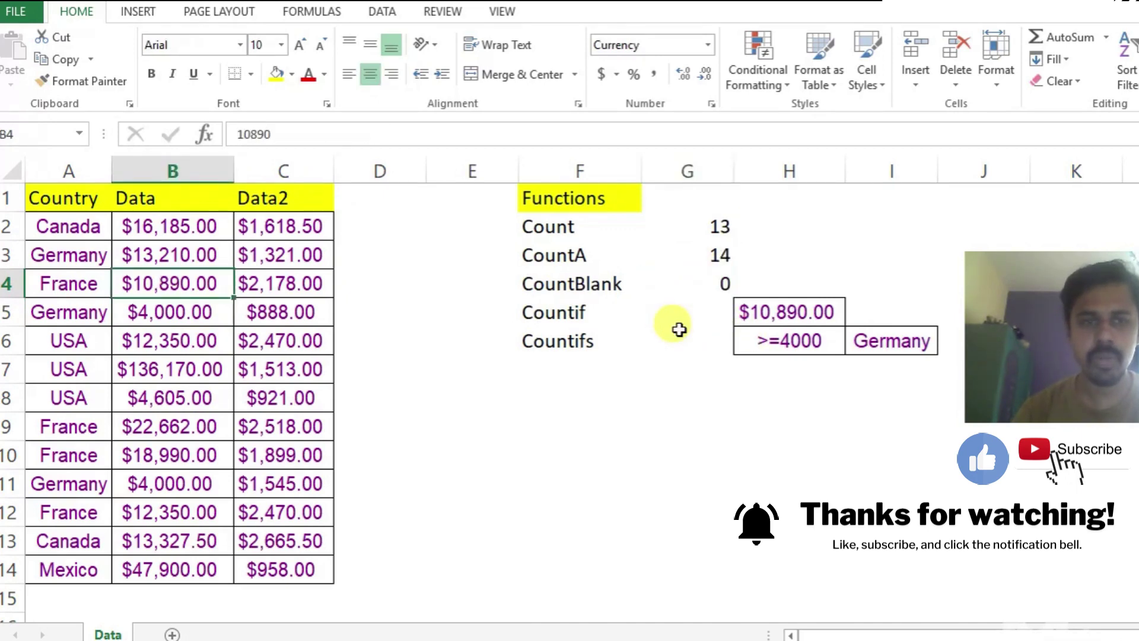
# Change the COUNTBLANK formula in G4 to cover the whole column B:B.
pyautogui.click(712, 284)
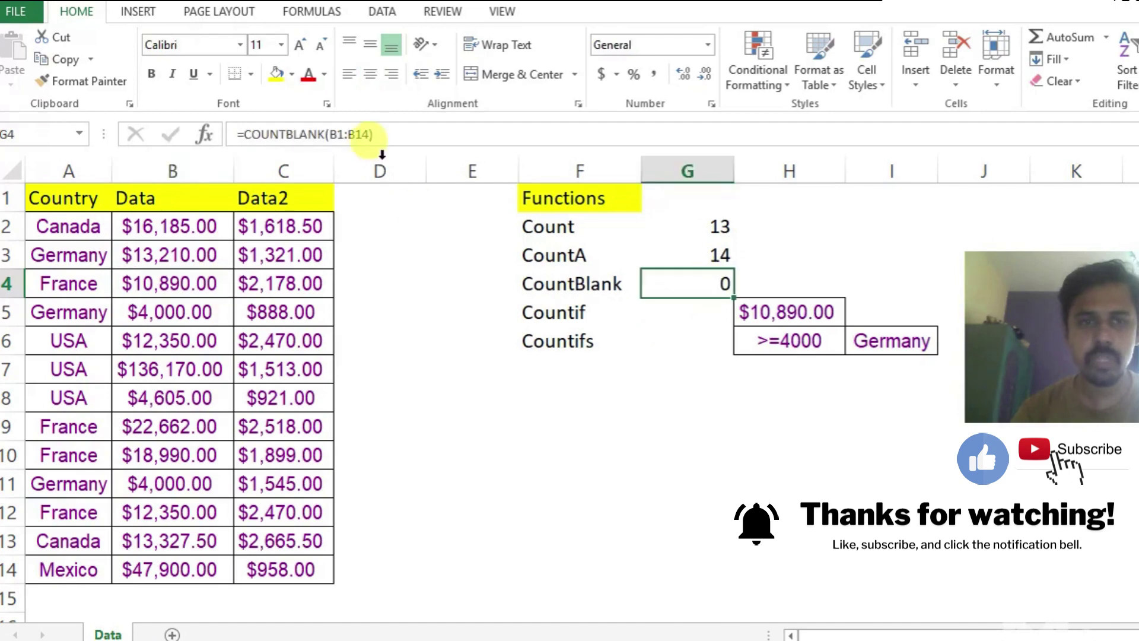
pyautogui.click(348, 133)
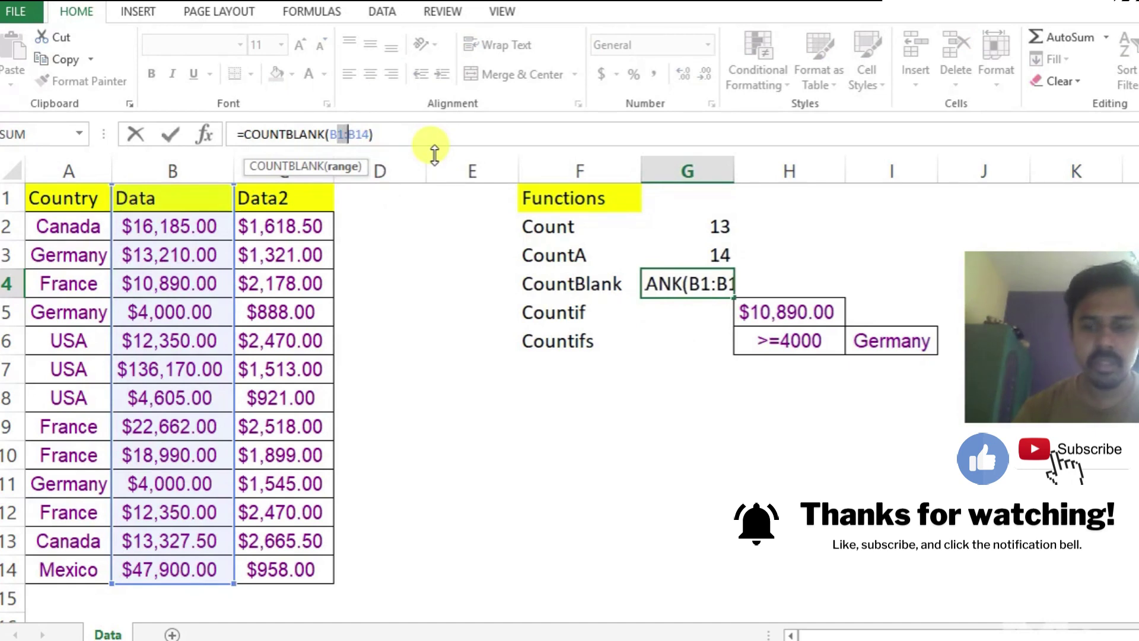
pyautogui.press('Delete')
pyautogui.press('Right')
pyautogui.press('Right')
pyautogui.press('Right')
pyautogui.press('Right')
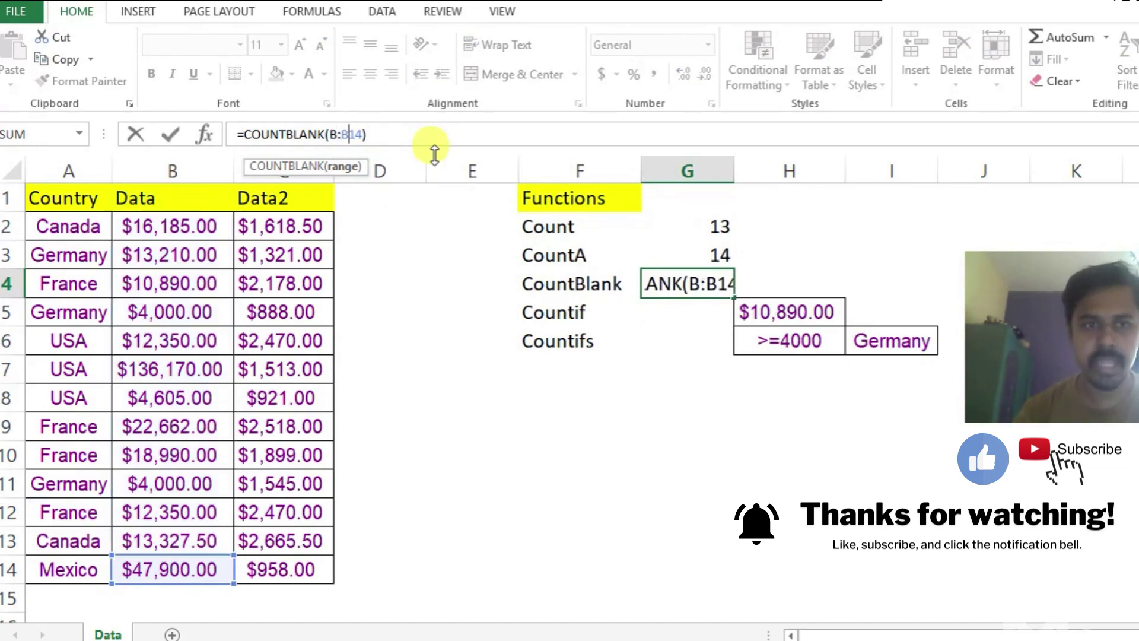
pyautogui.press('BackSpace')
pyautogui.press('BackSpace')
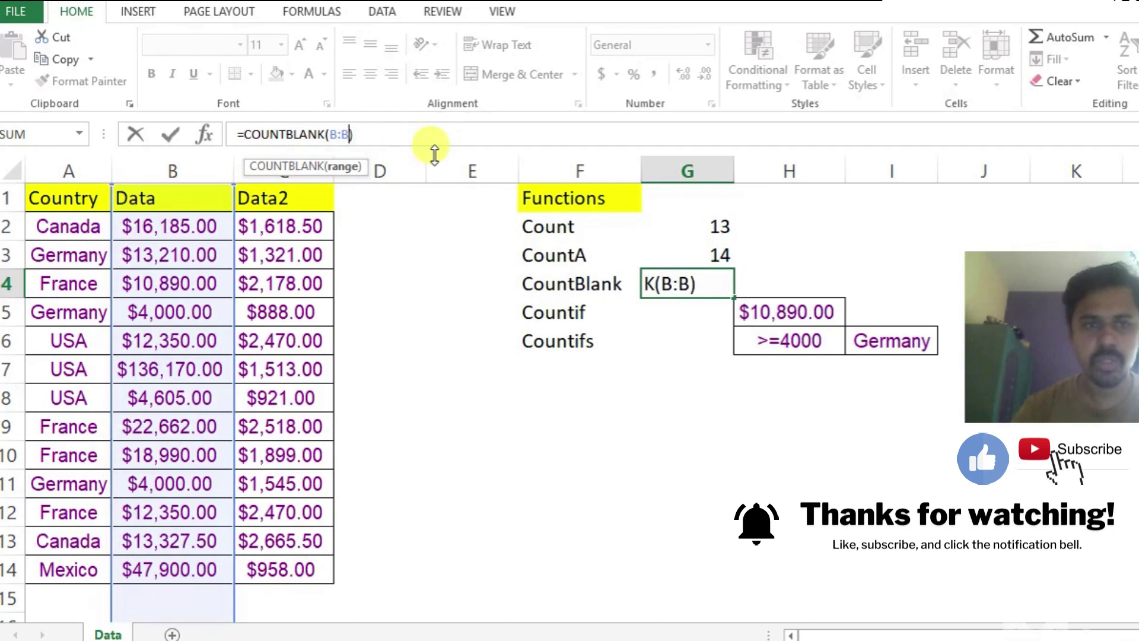
pyautogui.hotkey('ctrl', 'Return')
# Select the empty cells of column B below the data down to the sheet's last row, and undo the COUNTBLANK range change.
pyautogui.press('Left')
pyautogui.press('Left')
pyautogui.press('Left')
pyautogui.press('Left')
pyautogui.press('Left')
pyautogui.press('Down')
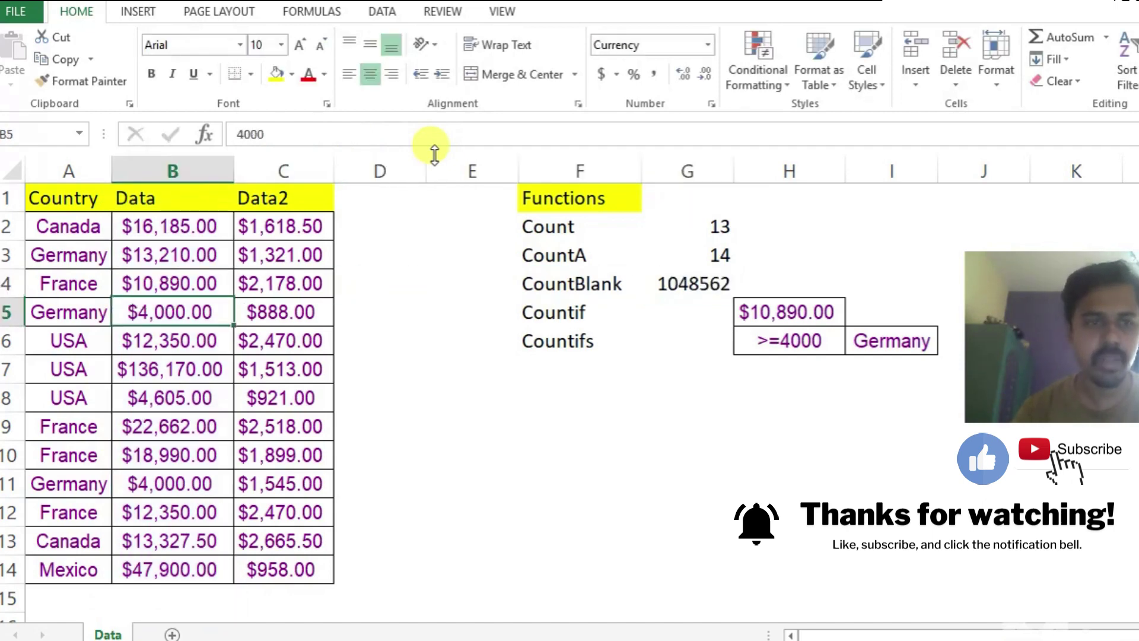
pyautogui.press('Down')
pyautogui.hotkey('ctrl', 'Down')
pyautogui.press('Down')
pyautogui.hotkey('ctrl', 'shift', 'Down')
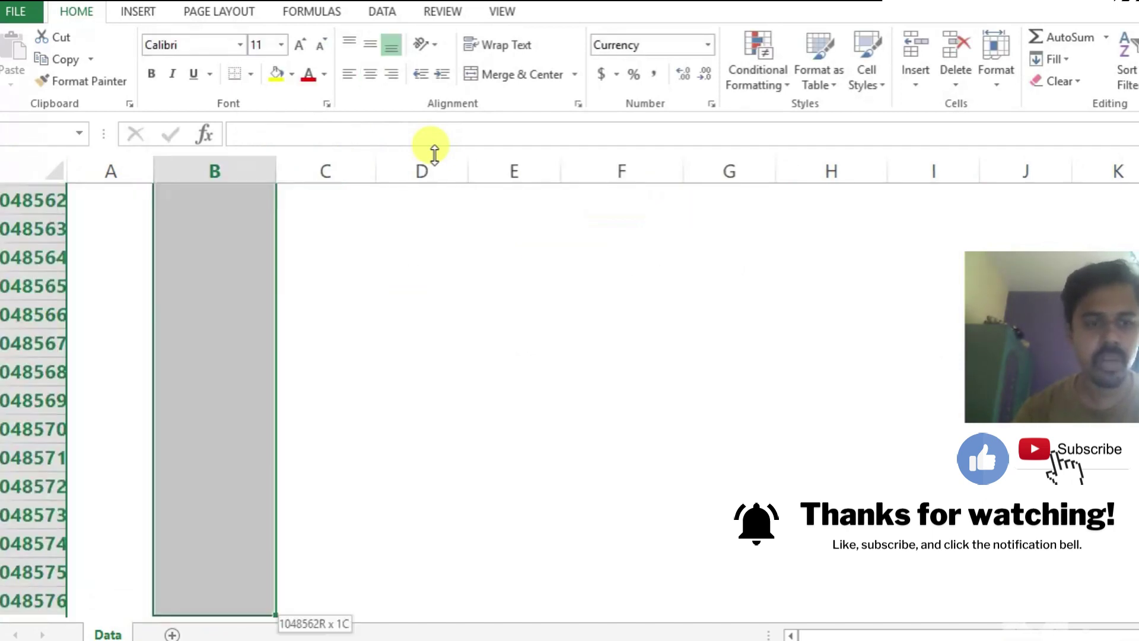
pyautogui.hotkey('ctrl', 'Up')
pyautogui.hotkey('ctrl', 'Up')
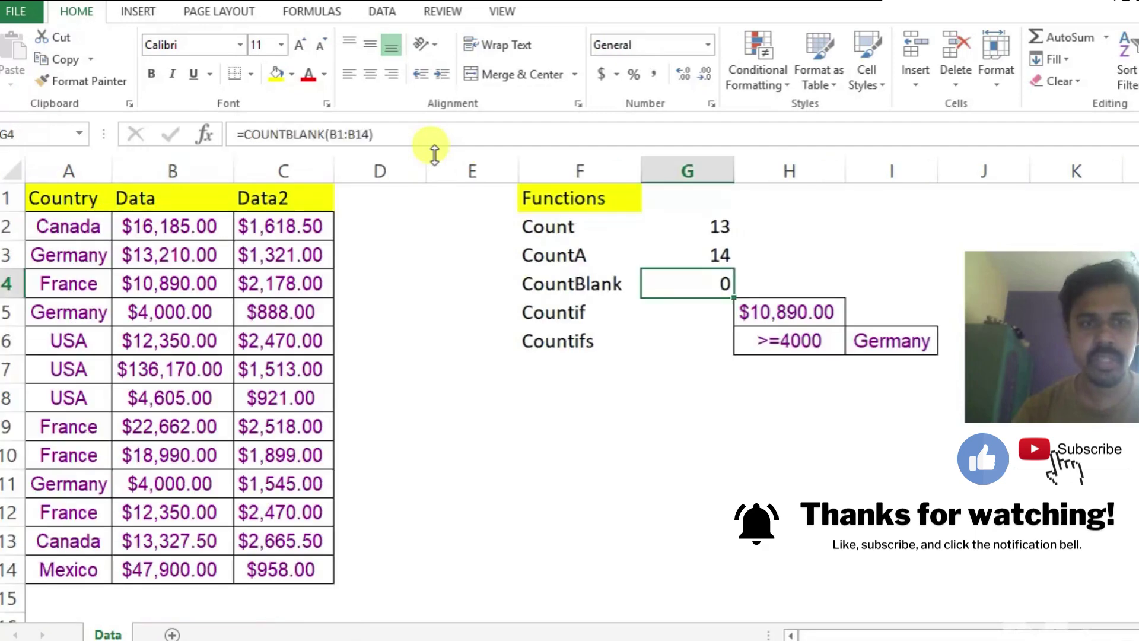
# Clear the Mexico amount in B14 and check the COUNTBLANK formula in G4 against the emptied cell.
pyautogui.press('Down')
pyautogui.press('Left')
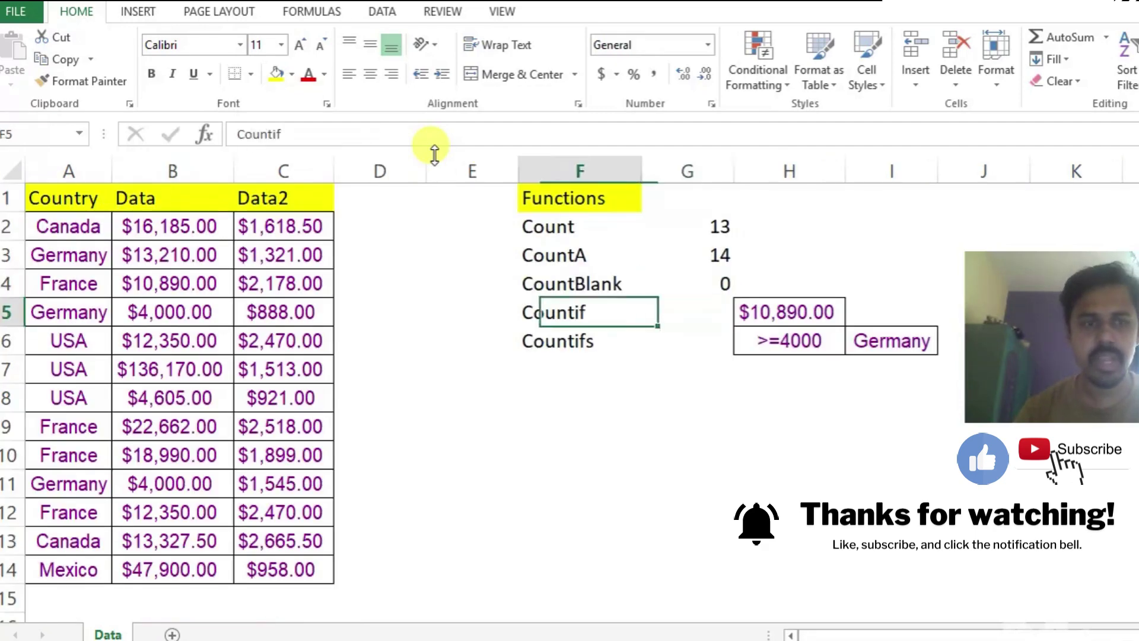
pyautogui.hotkey('ctrl', 'Left')
pyautogui.press('Left')
pyautogui.hotkey('ctrl', 'Down')
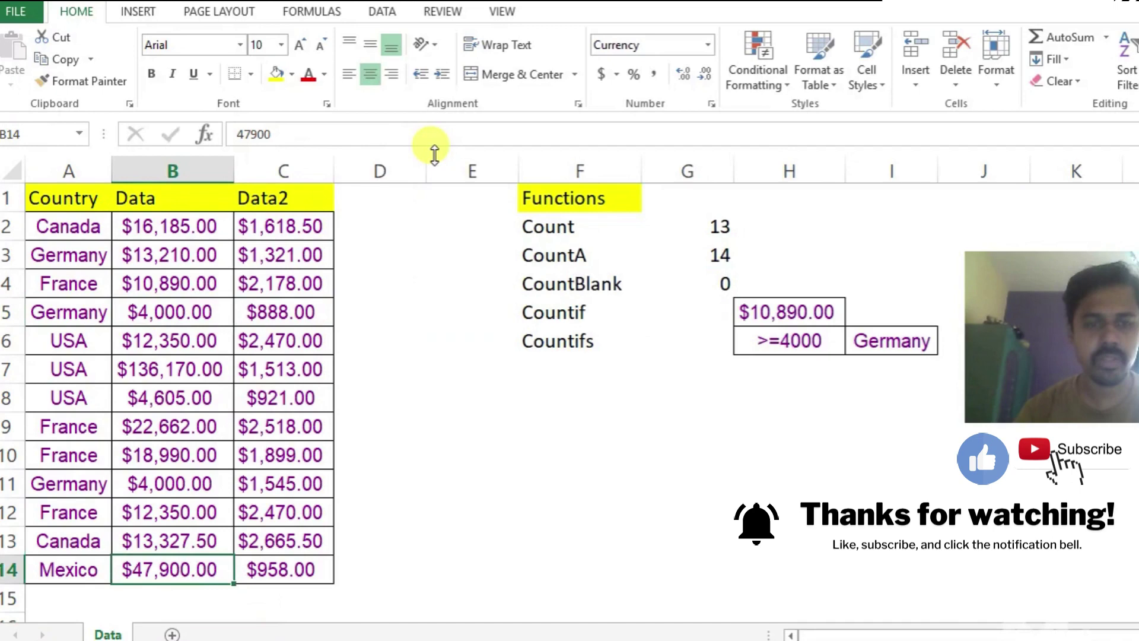
pyautogui.press('Delete')
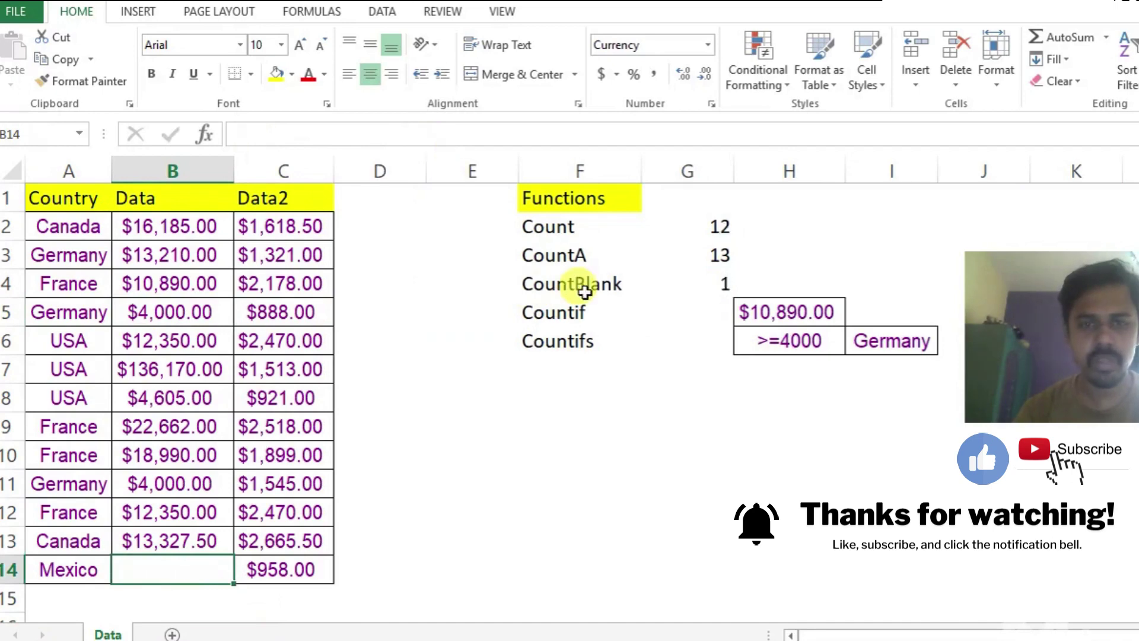
pyautogui.click(525, 284)
pyautogui.click(697, 286)
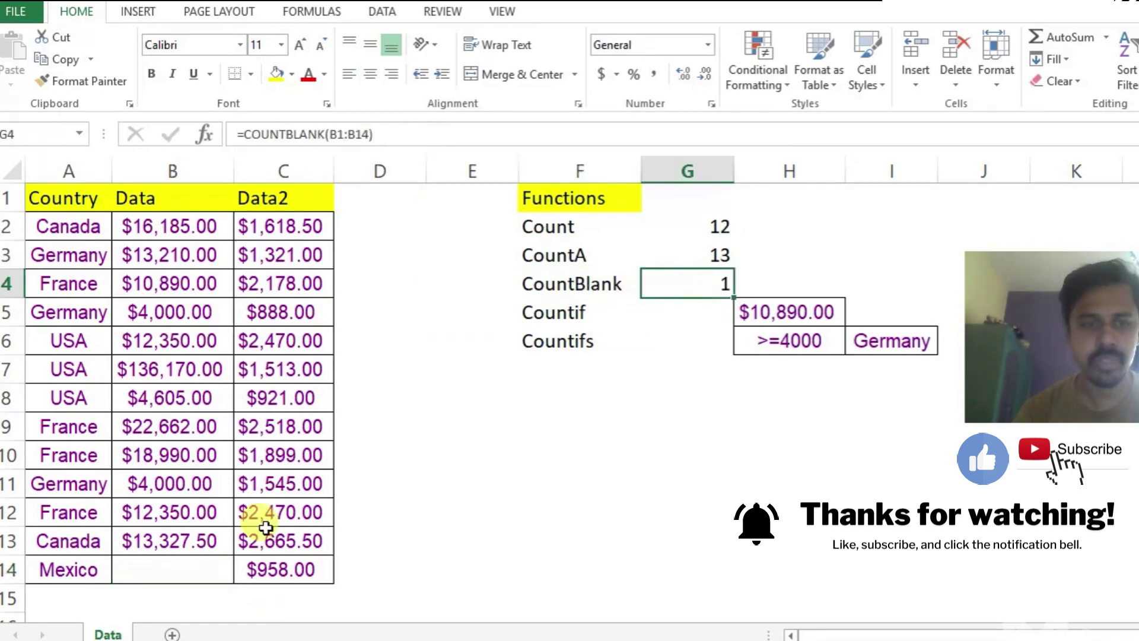
pyautogui.click(165, 570)
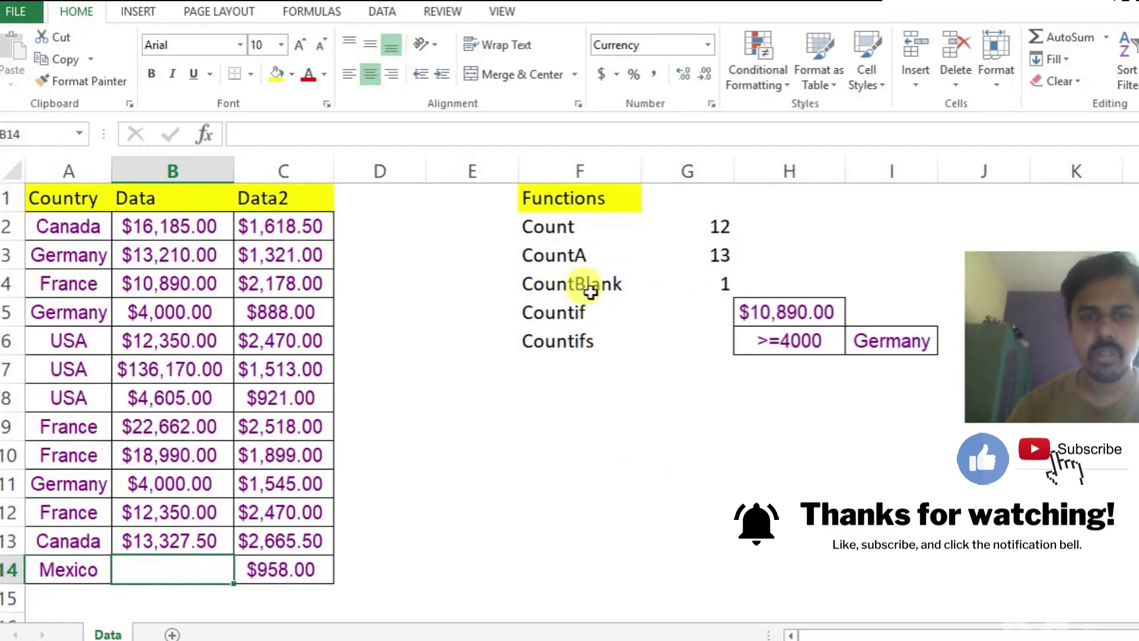
pyautogui.click(543, 313)
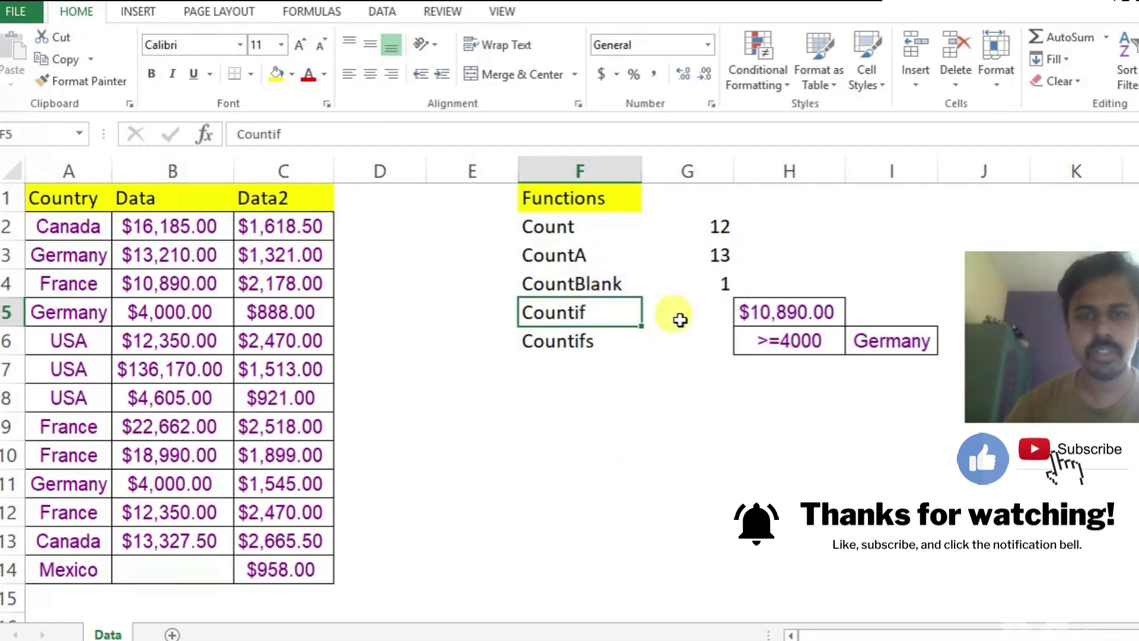
# Enter a COUNTIF formula in G5 that counts the cells of column B:B matching the criterion in H5.
pyautogui.click(710, 318)
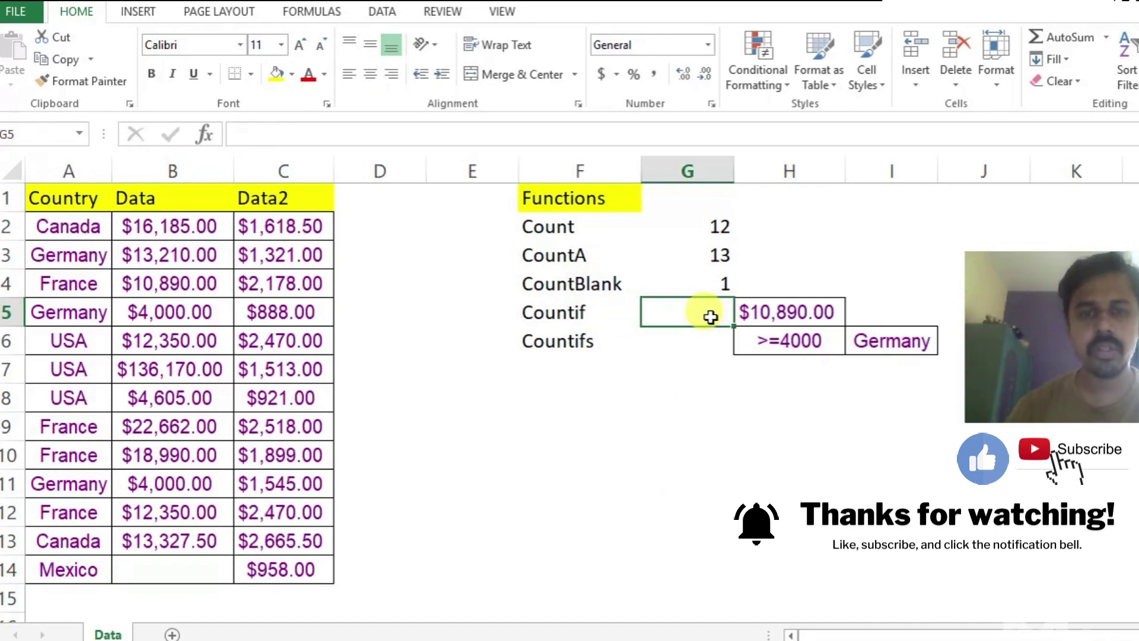
pyautogui.write('=c')
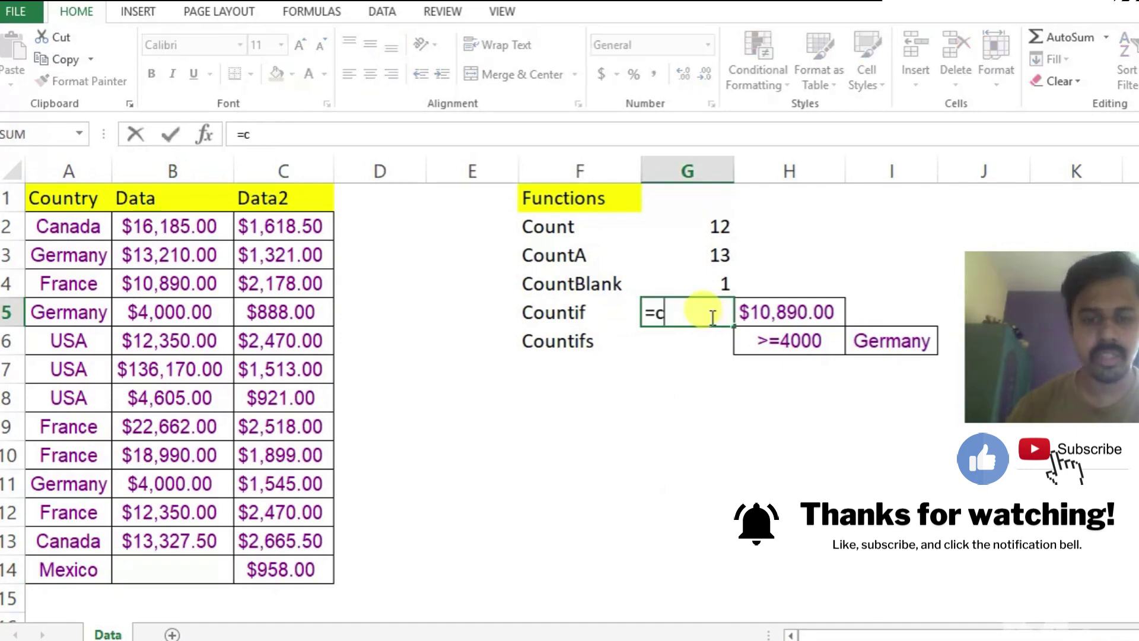
pyautogui.write('ountif')
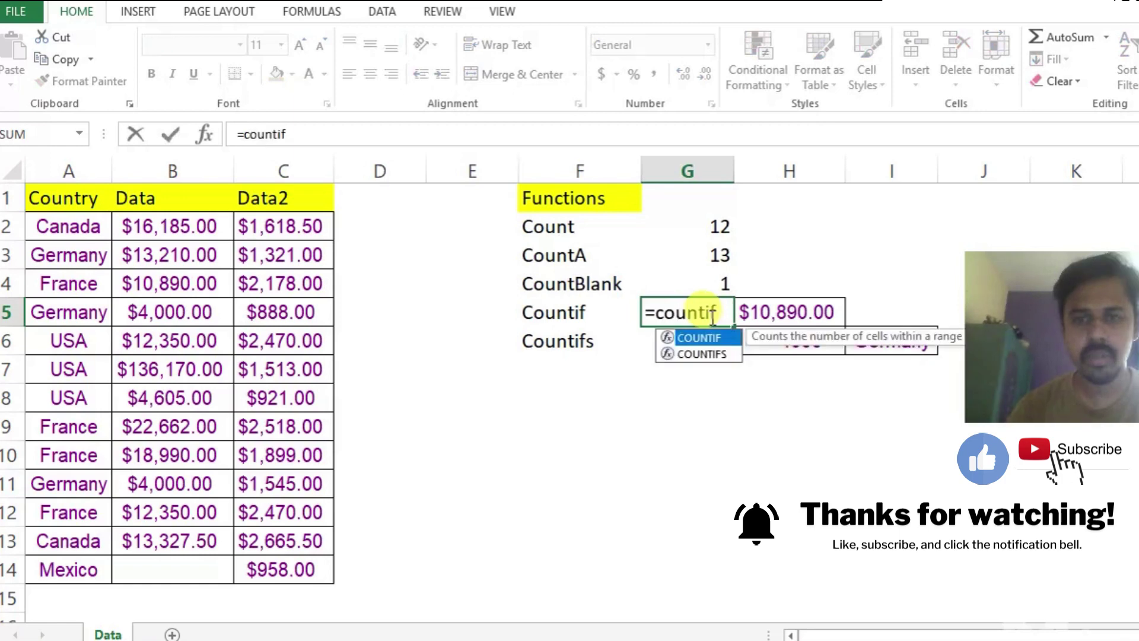
pyautogui.press('Tab')
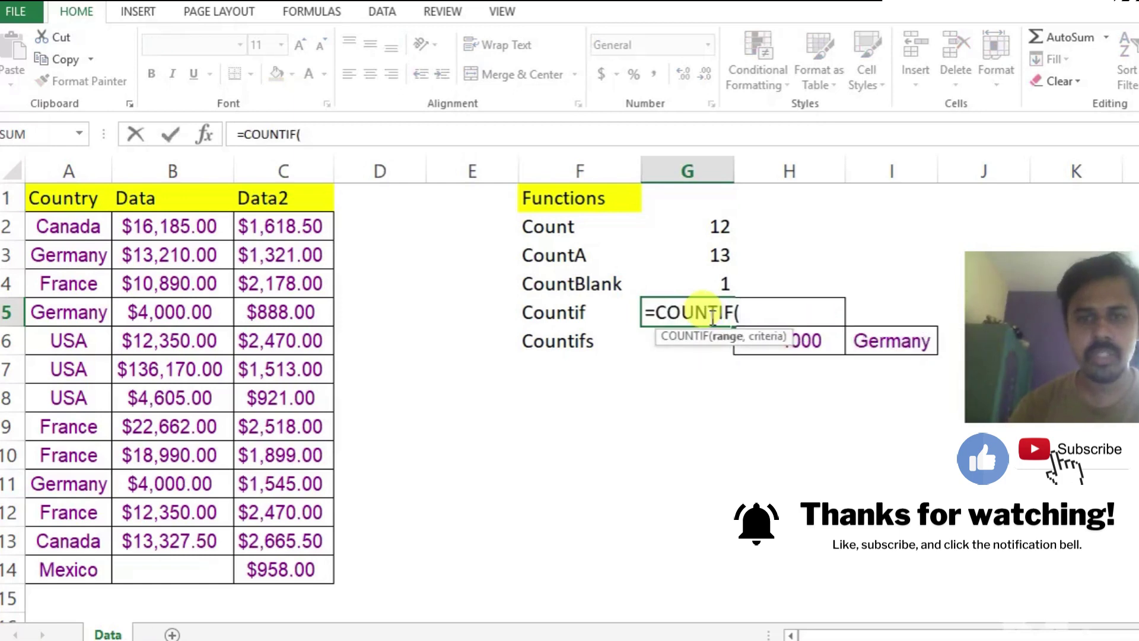
pyautogui.click(182, 171)
pyautogui.write(',')
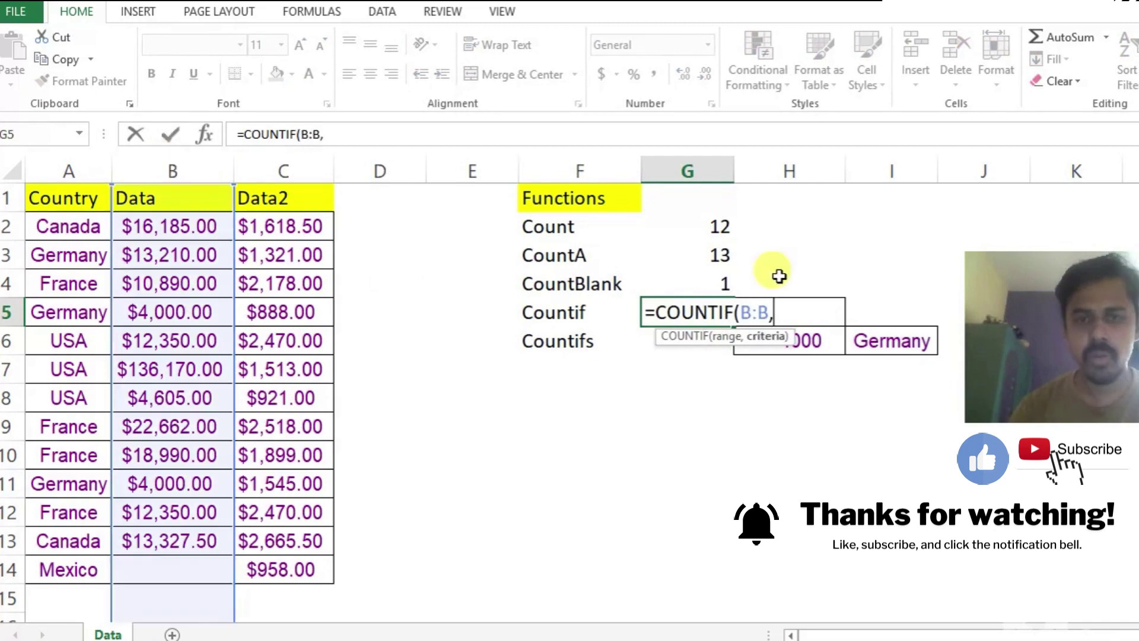
pyautogui.press('Right')
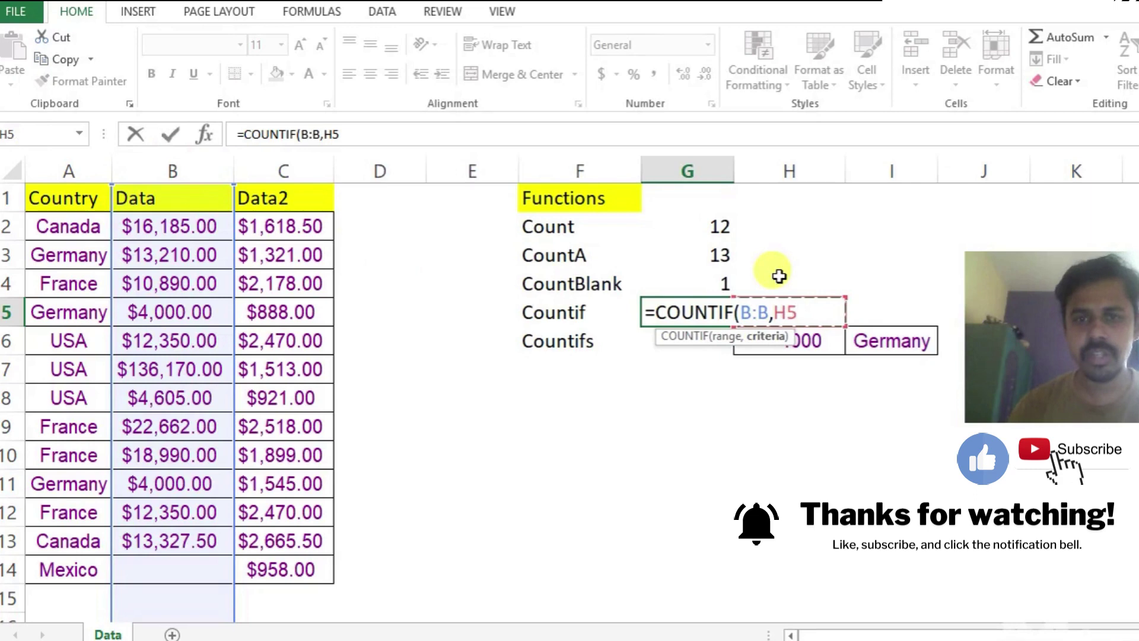
pyautogui.press('Tab')
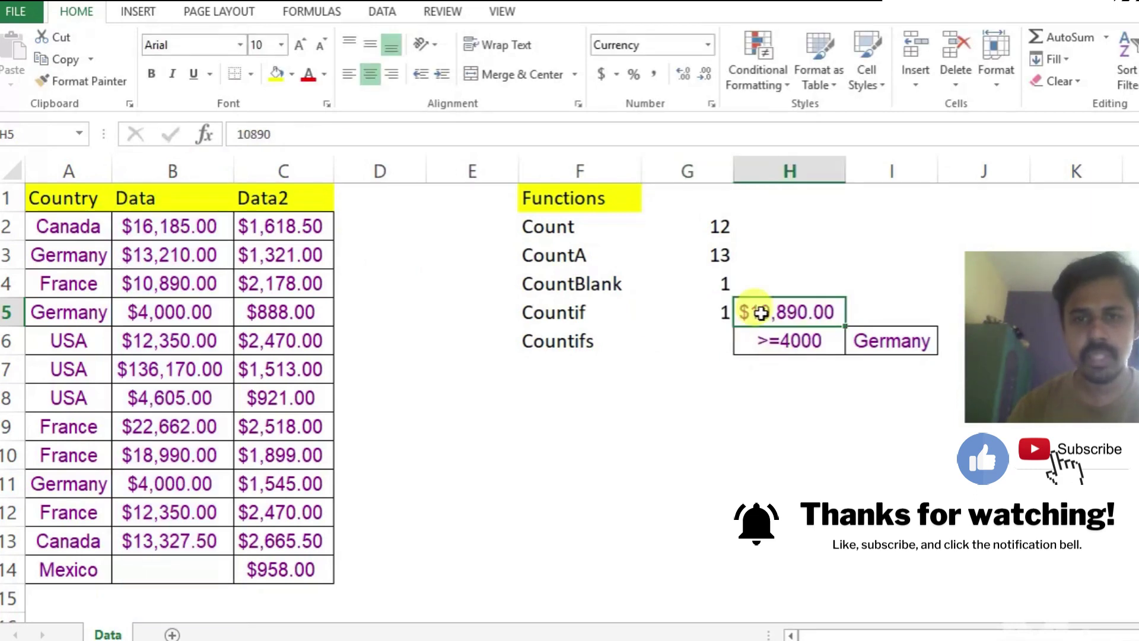
# Copy the France amount from B4 over the Germany amount in B3 to test the COUNTIF formula, and undo the paste.
pyautogui.click(705, 310)
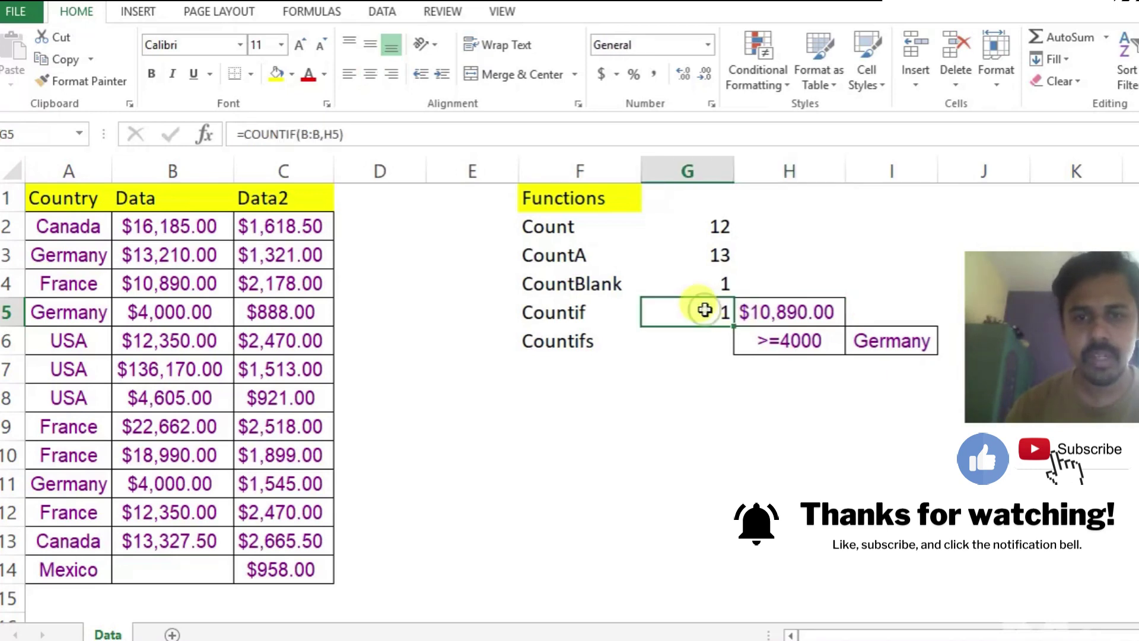
pyautogui.click(202, 173)
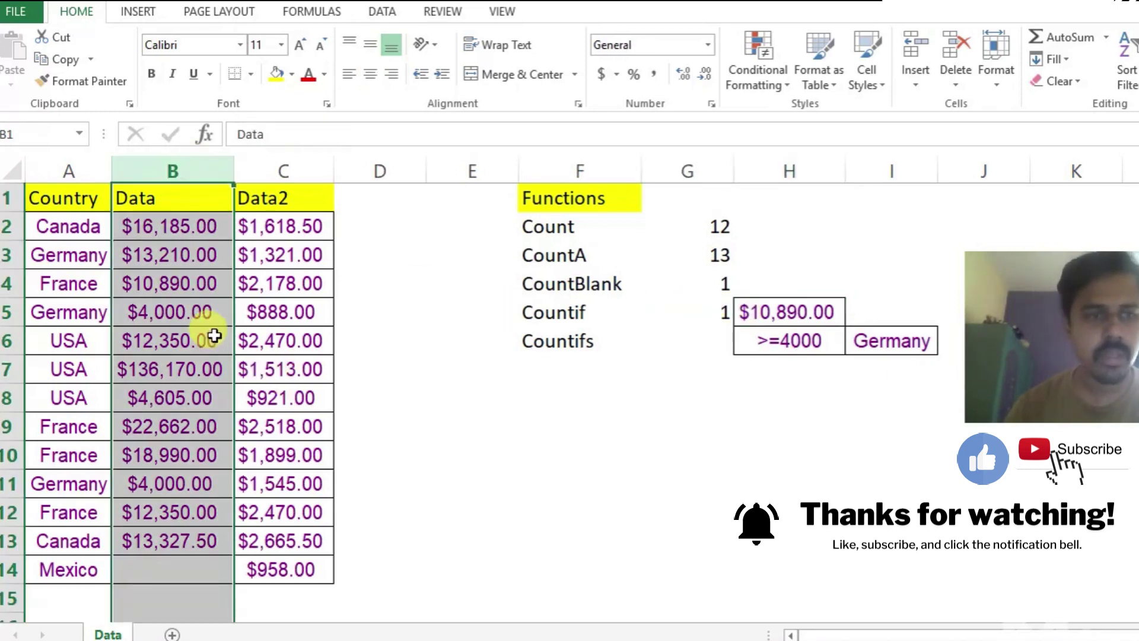
pyautogui.click(182, 286)
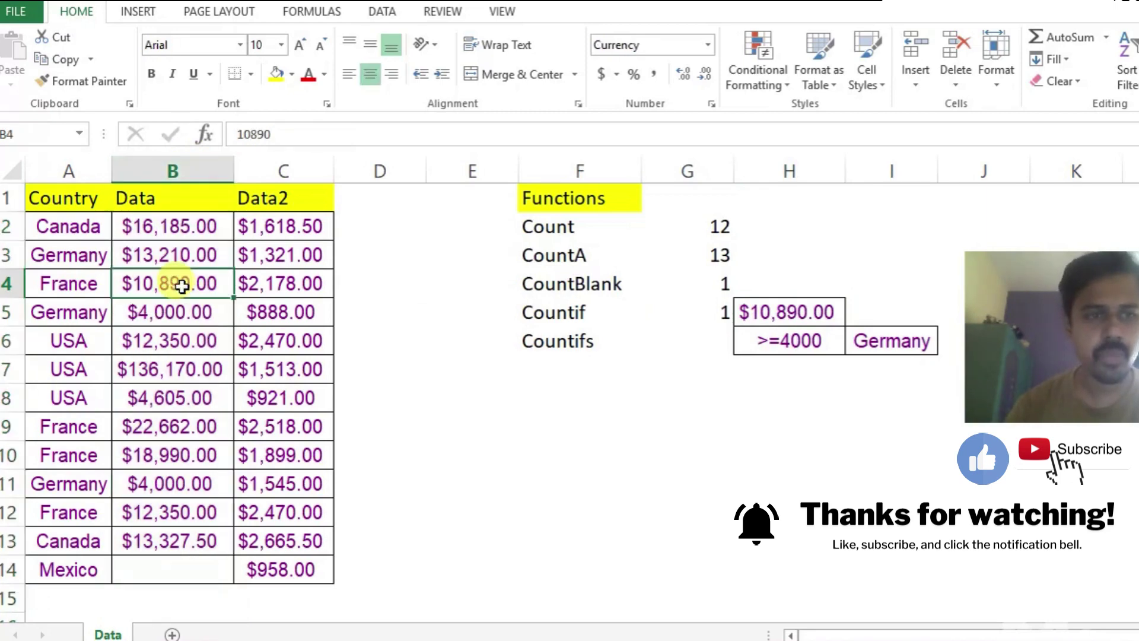
pyautogui.hotkey('ctrl', 'c')
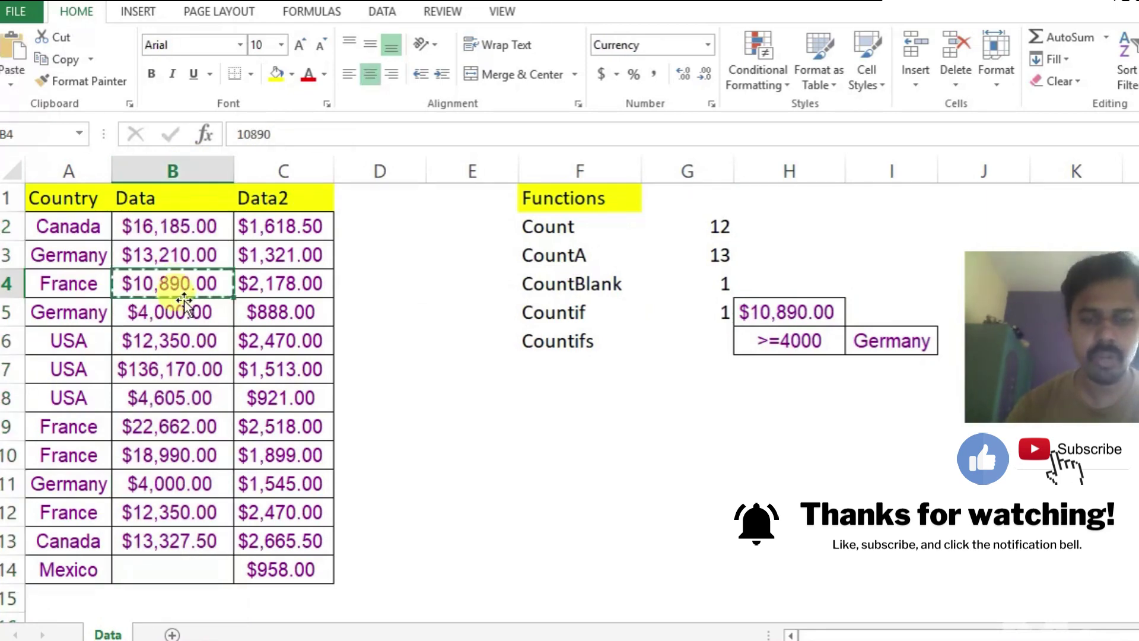
pyautogui.press('Up')
pyautogui.press('Return')
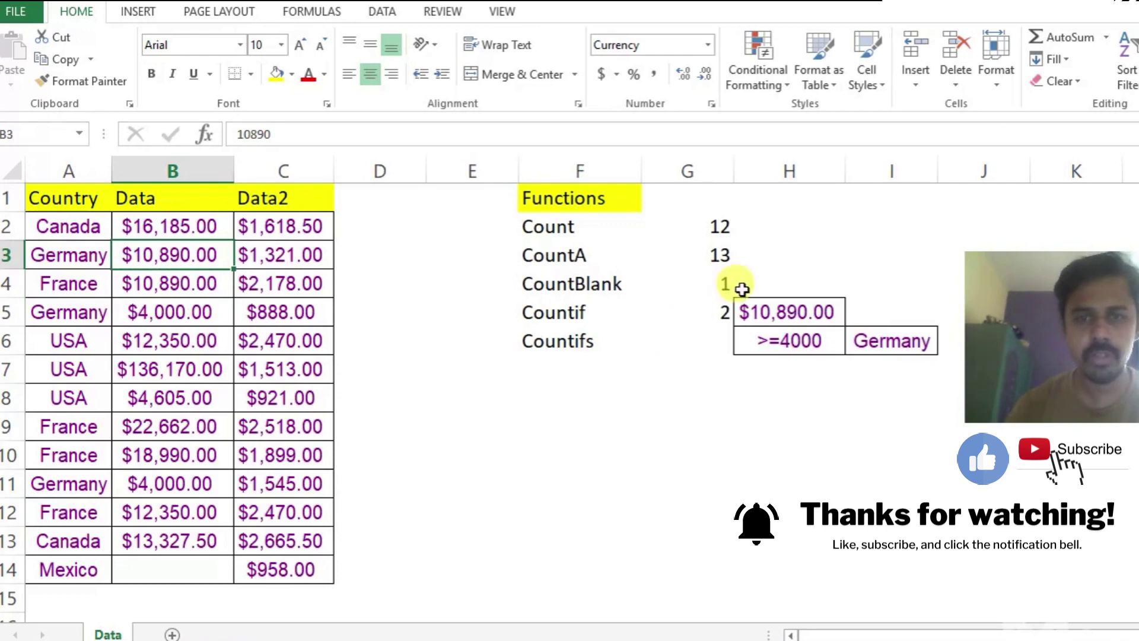
pyautogui.hotkey('ctrl', 'z')
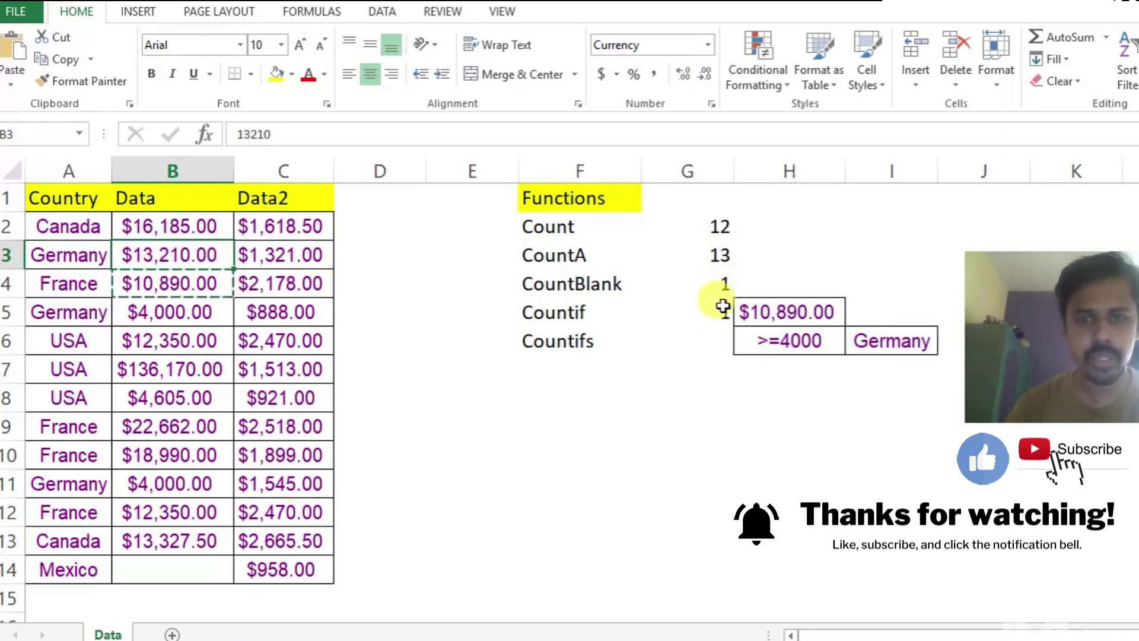
# Start a COUNTIFS formula in G6 with column B:B as the first criteria range and H6 as its criterion.
pyautogui.click(715, 340)
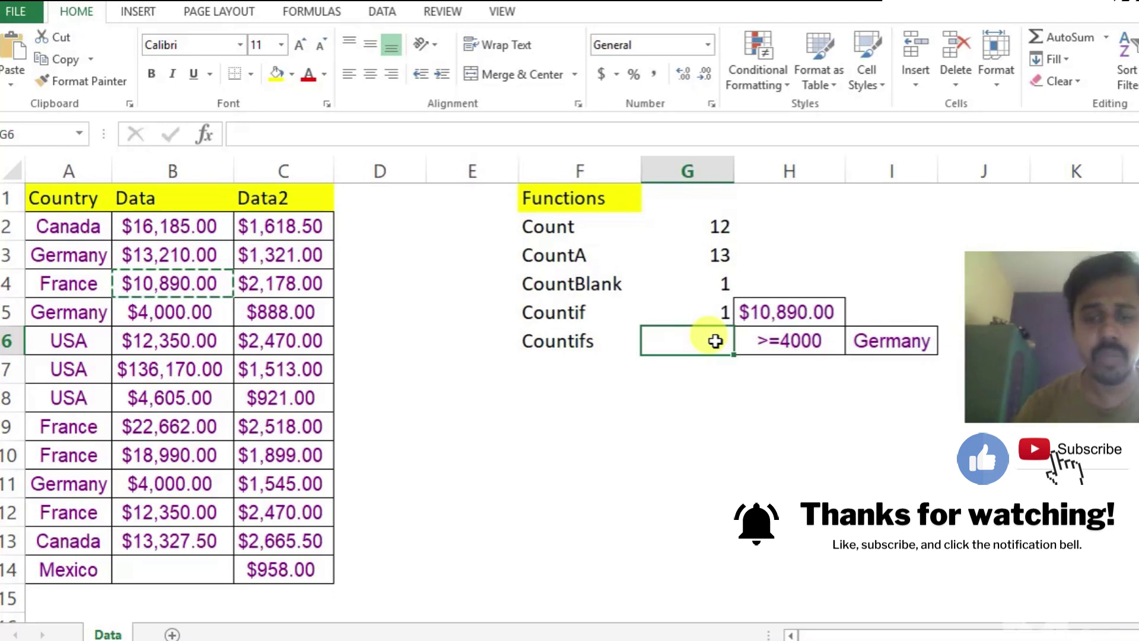
pyautogui.write('=count')
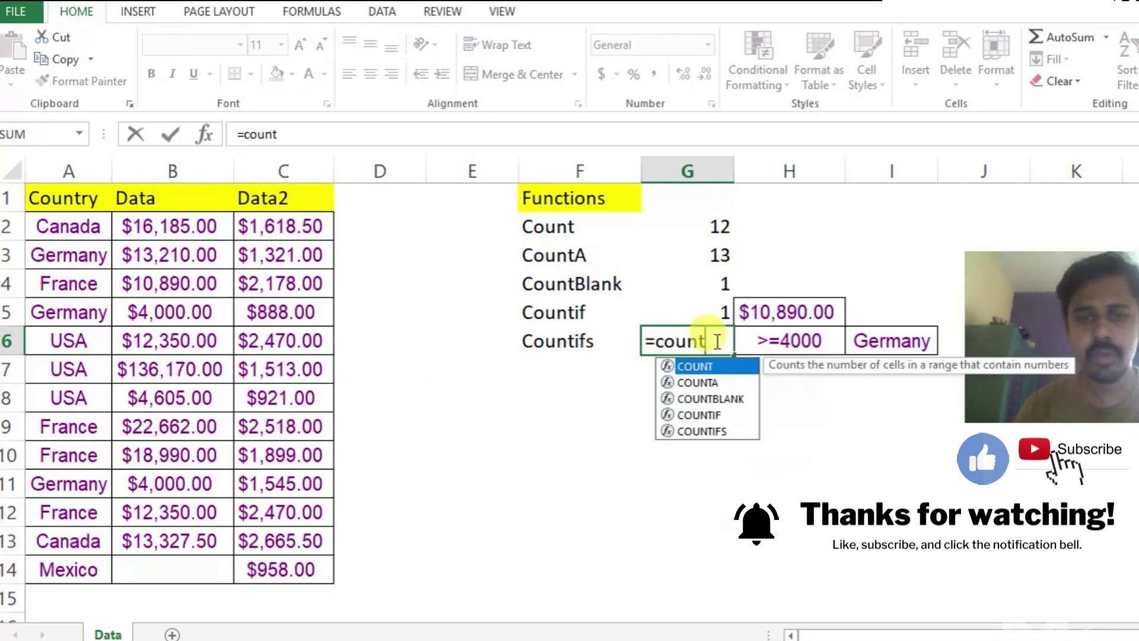
pyautogui.write('ifs')
pyautogui.press('Tab')
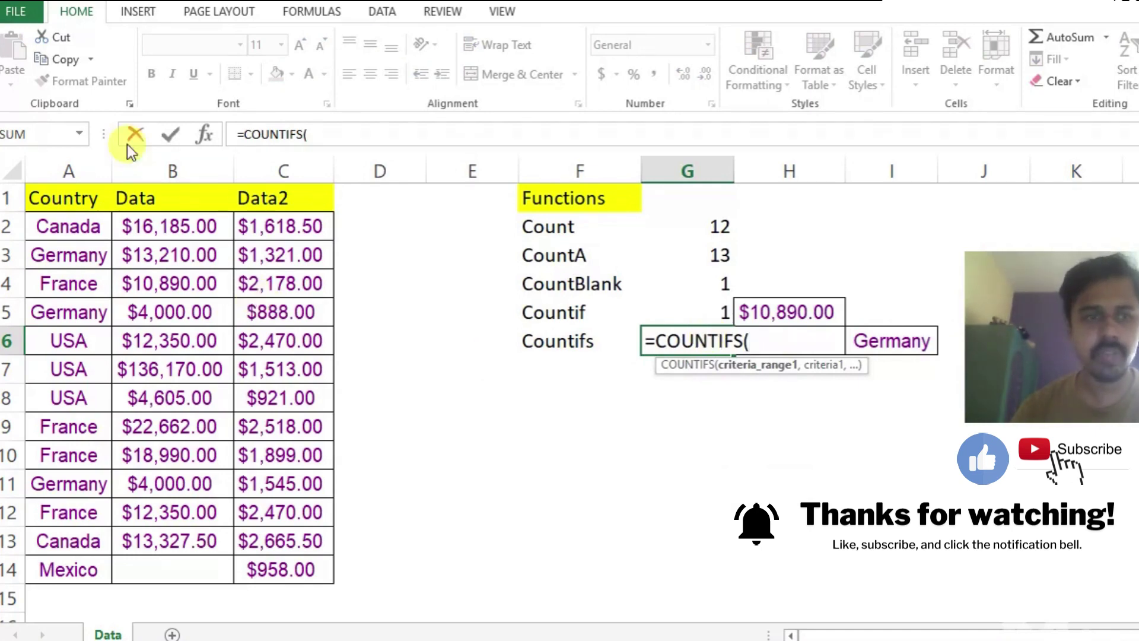
pyautogui.click(160, 166)
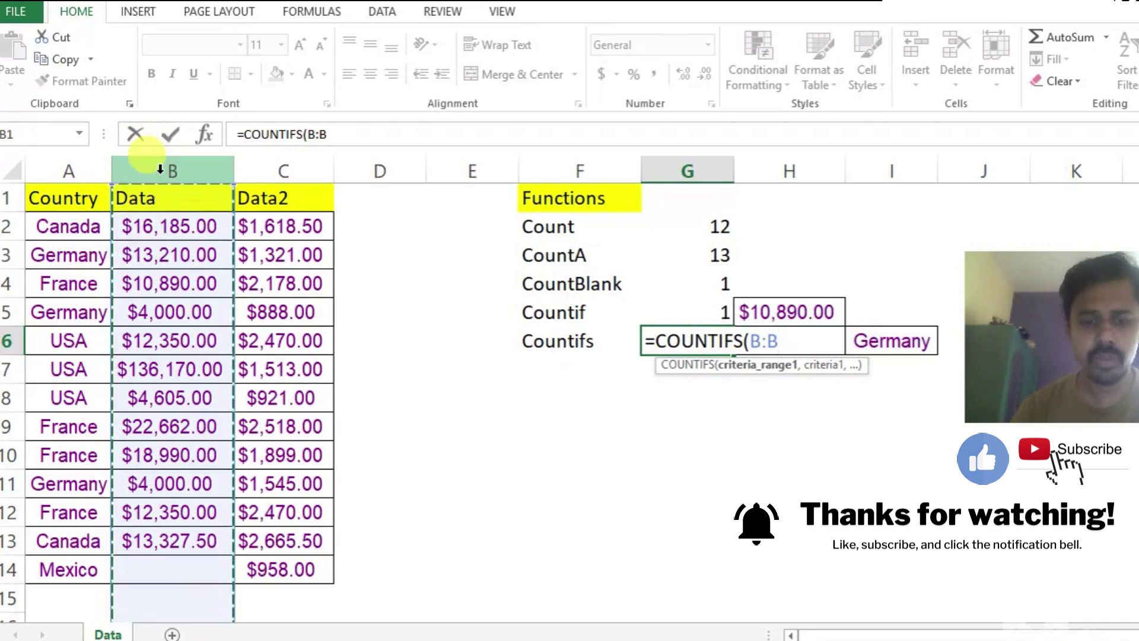
pyautogui.write(',')
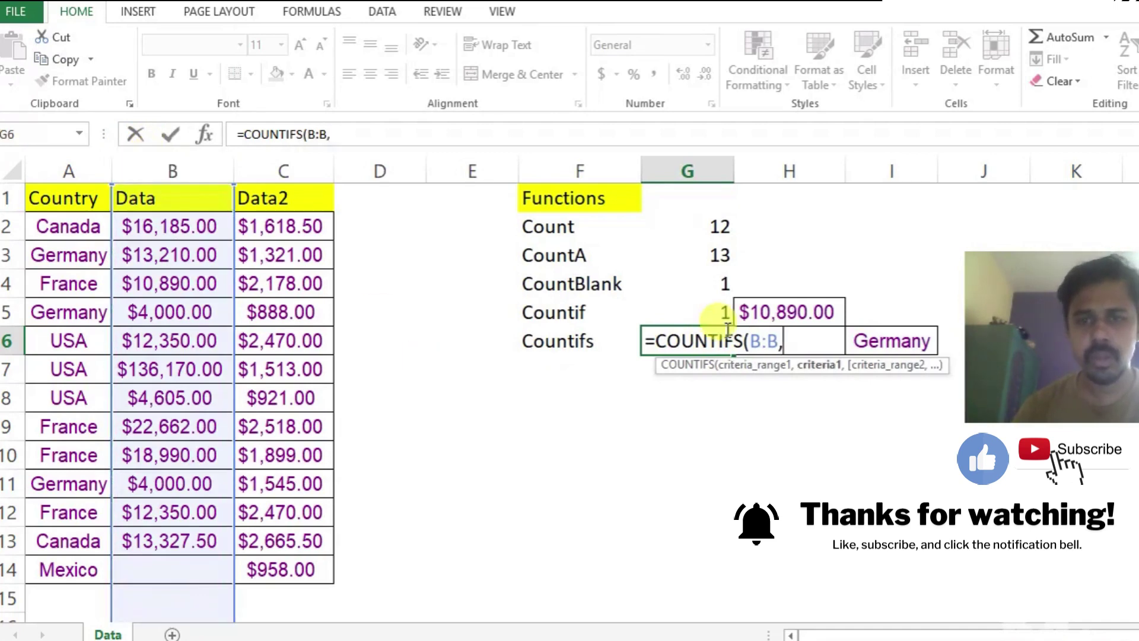
pyautogui.click(819, 307)
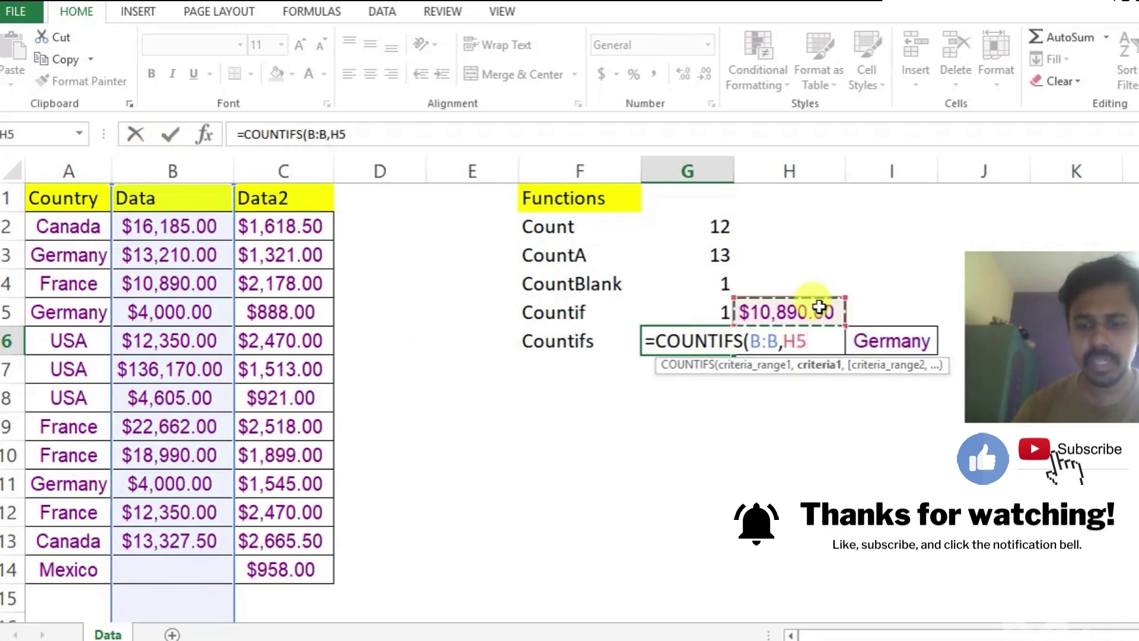
pyautogui.press('Down')
pyautogui.write(',')
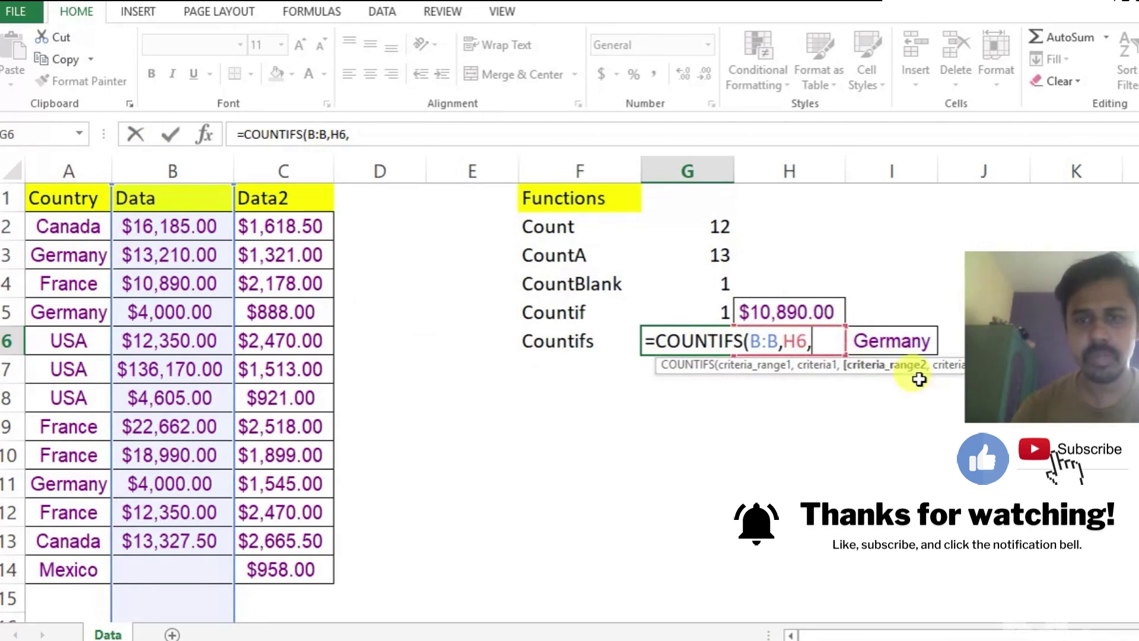
# Complete the COUNTIFS formula in G6 with column A:A as the second criteria range and I6 as its criterion.
pyautogui.click(70, 168)
pyautogui.write(',')
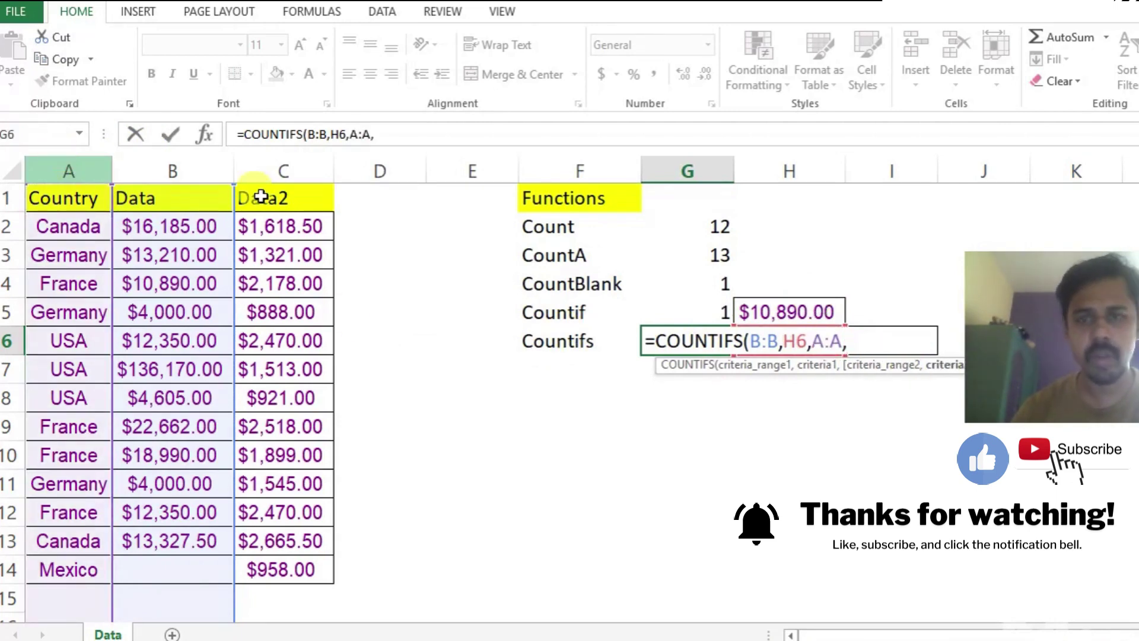
pyautogui.click(884, 317)
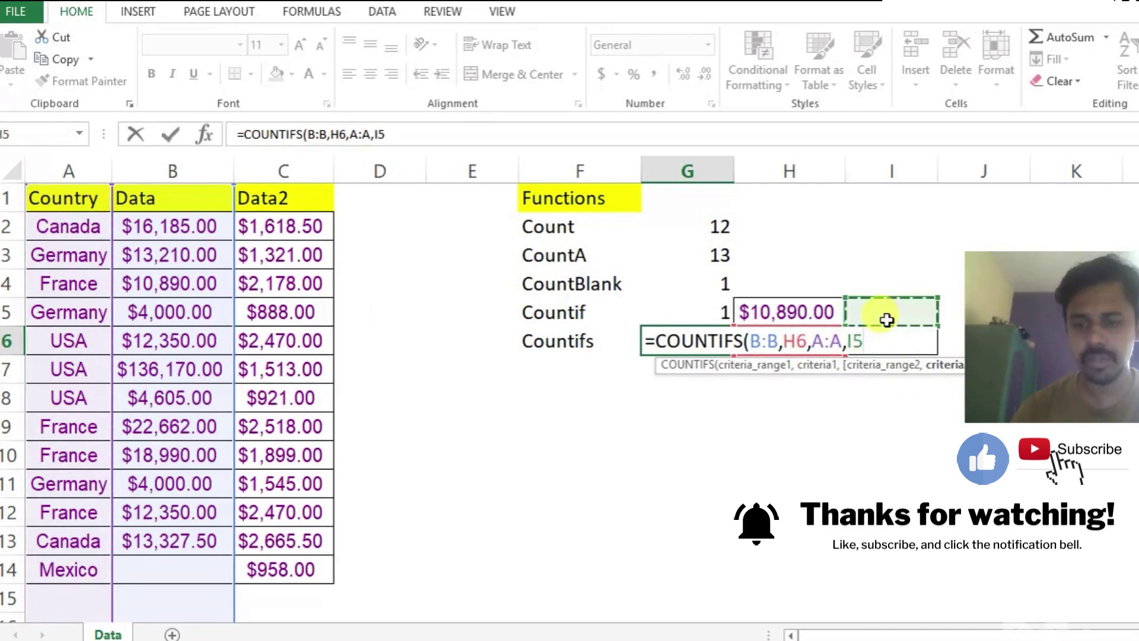
pyautogui.press('Down')
pyautogui.press('Return')
pyautogui.press('Up')
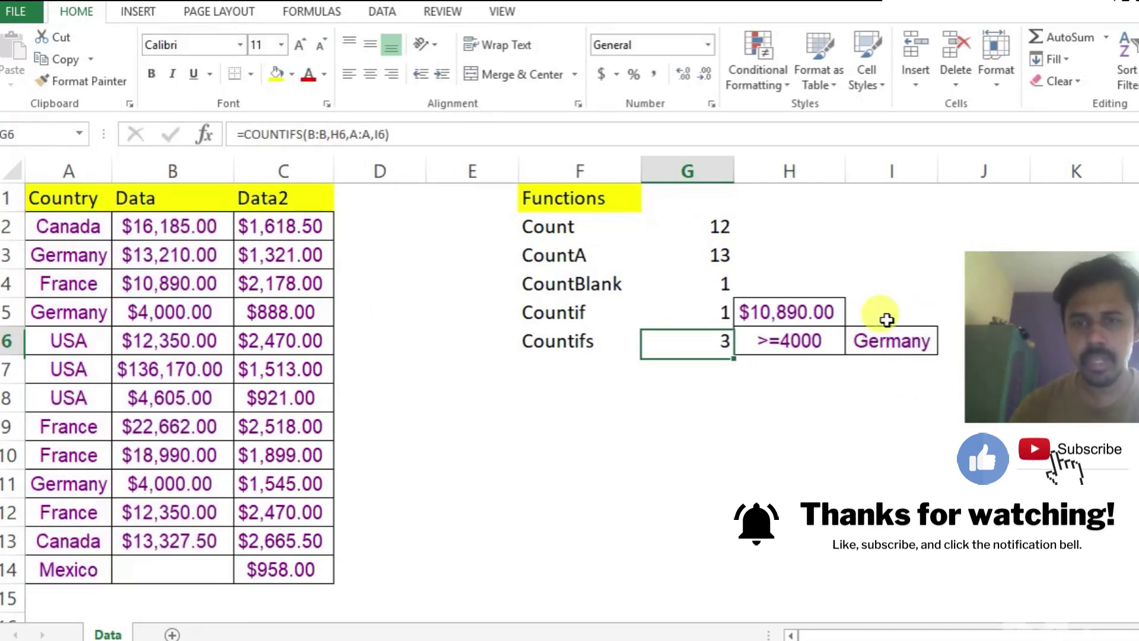
# Fill the Germany amounts in B3, B5 and B11 with yellow and compare them with the COUNTIFS formula in G6.
pyautogui.press('Down')
pyautogui.press('Right')
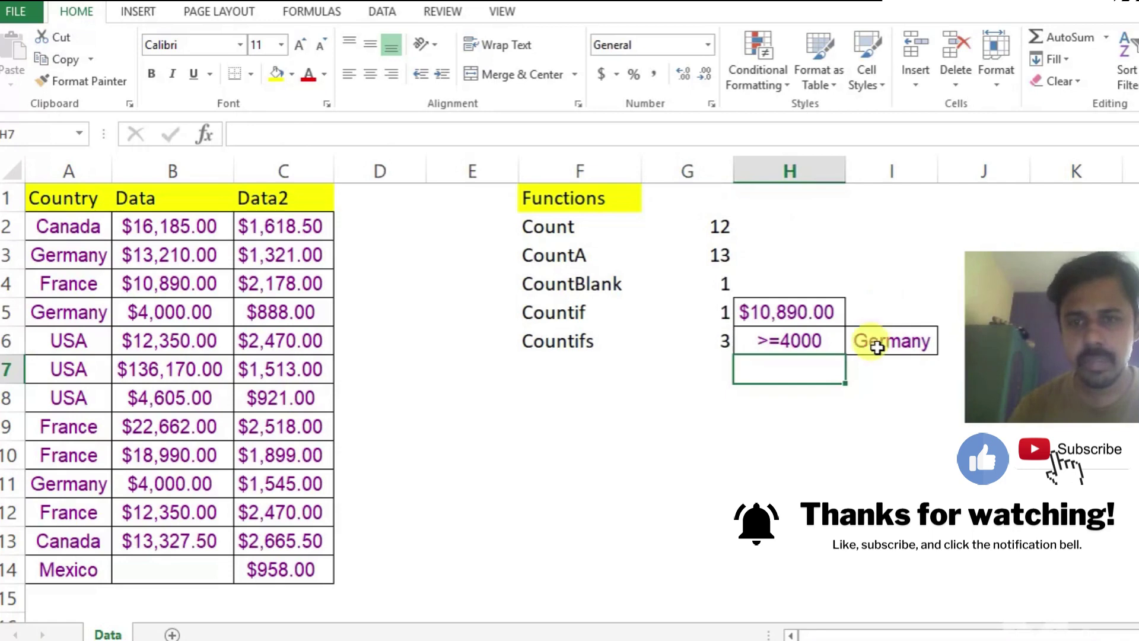
pyautogui.click(877, 346)
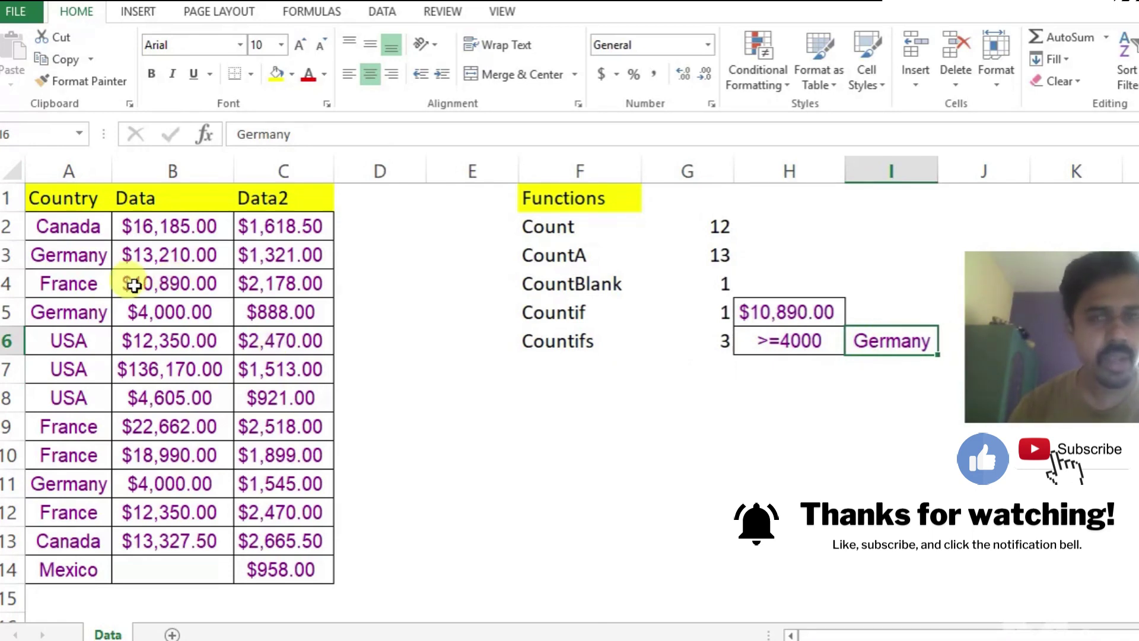
pyautogui.click(81, 260)
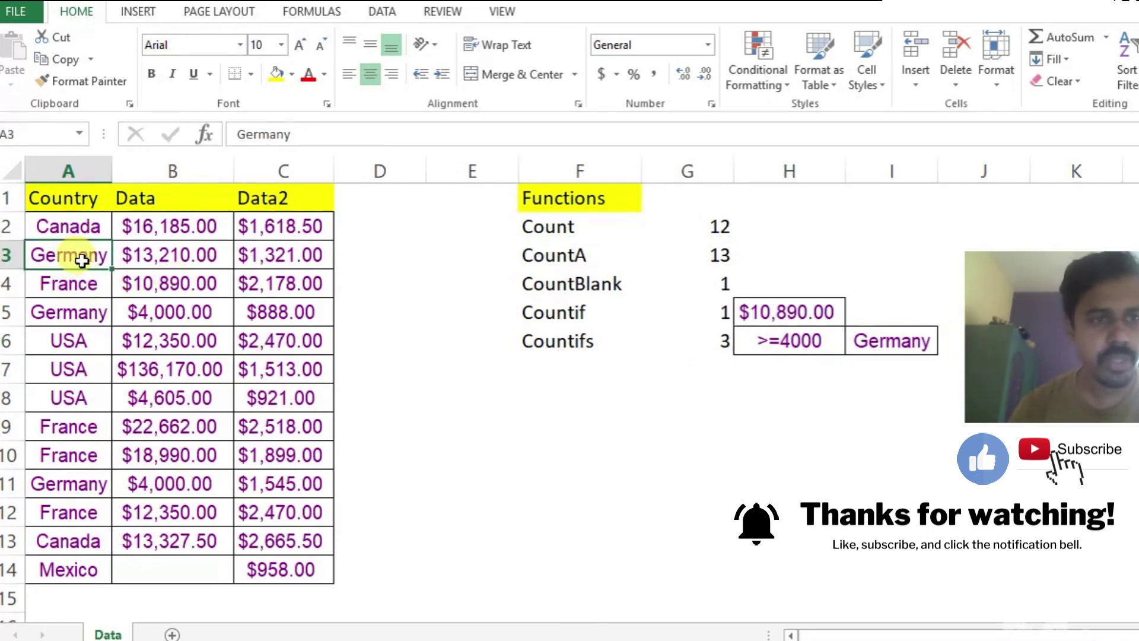
pyautogui.click(145, 255)
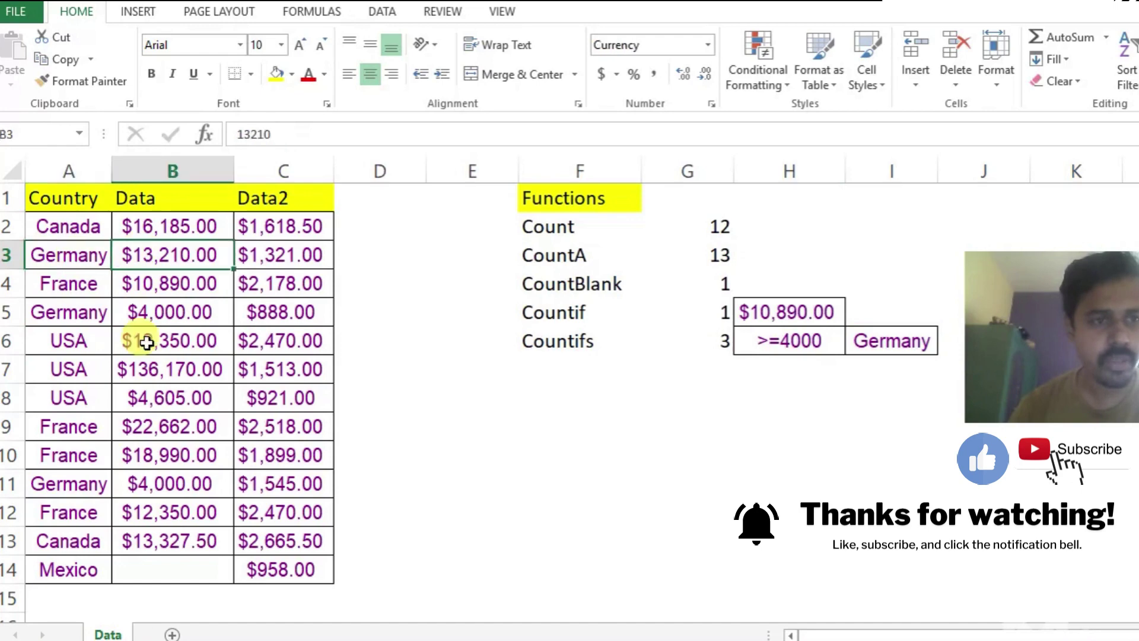
pyautogui.click(145, 311)
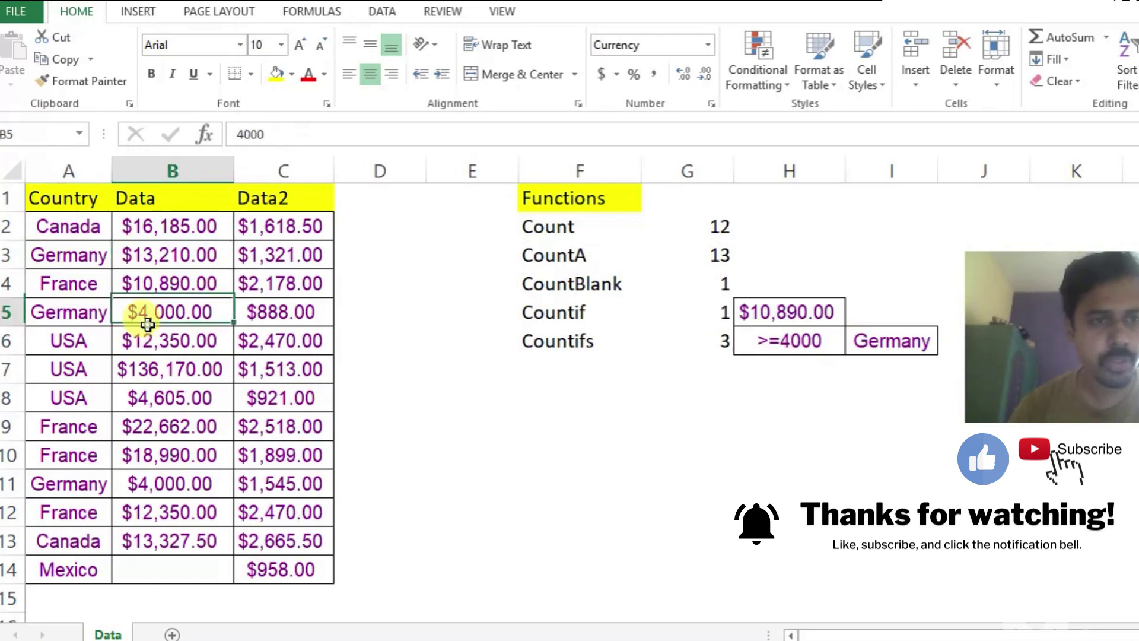
pyautogui.keyDown('ctrl'); pyautogui.click(145, 482); pyautogui.keyUp('ctrl')
pyautogui.keyDown('ctrl'); pyautogui.click(191, 309); pyautogui.keyUp('ctrl')
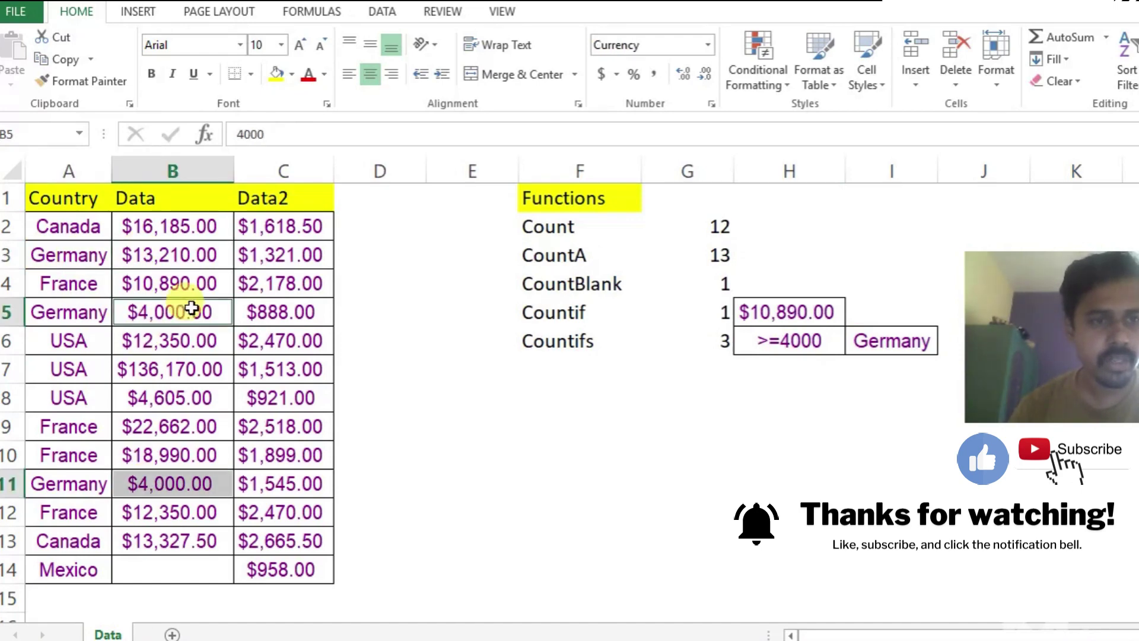
pyautogui.keyDown('ctrl'); pyautogui.click(172, 245); pyautogui.keyUp('ctrl')
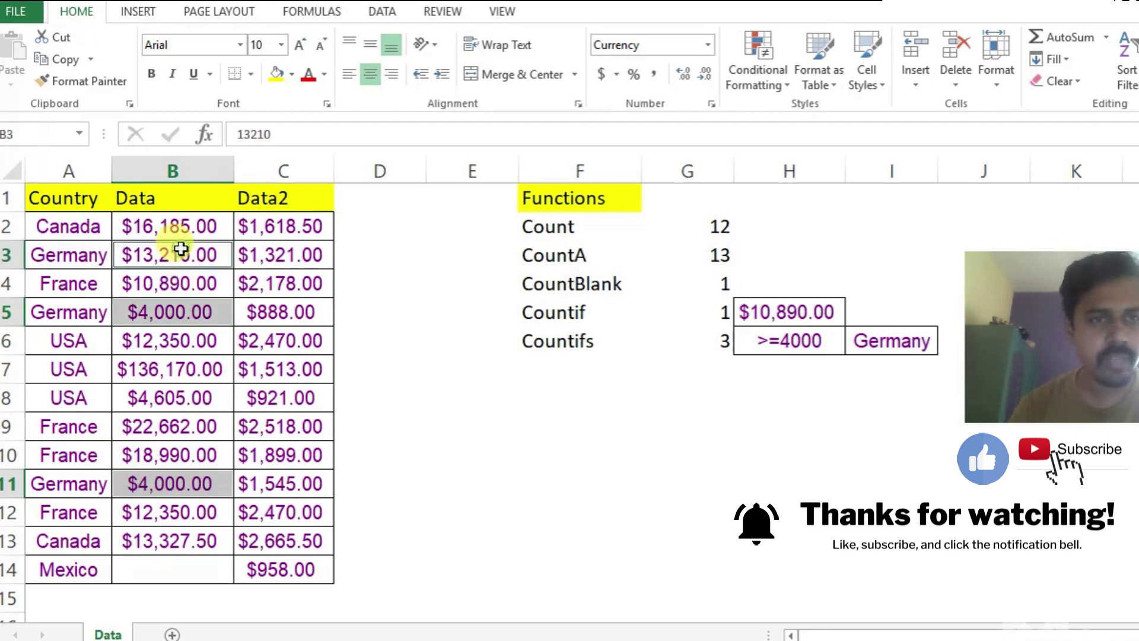
pyautogui.click(263, 74)
pyautogui.click(694, 338)
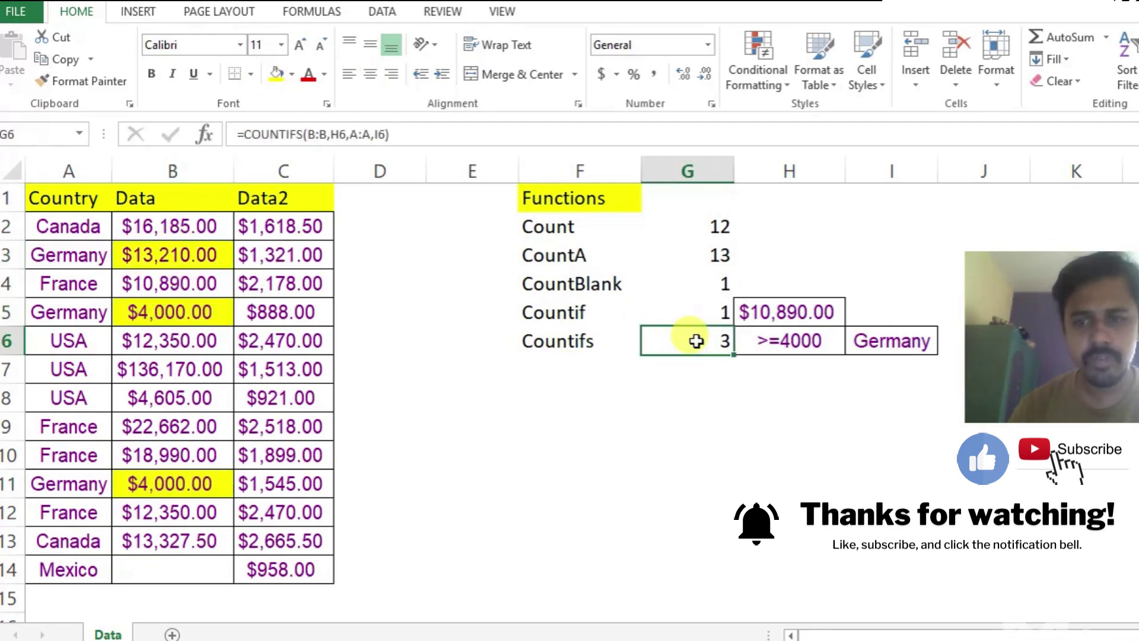